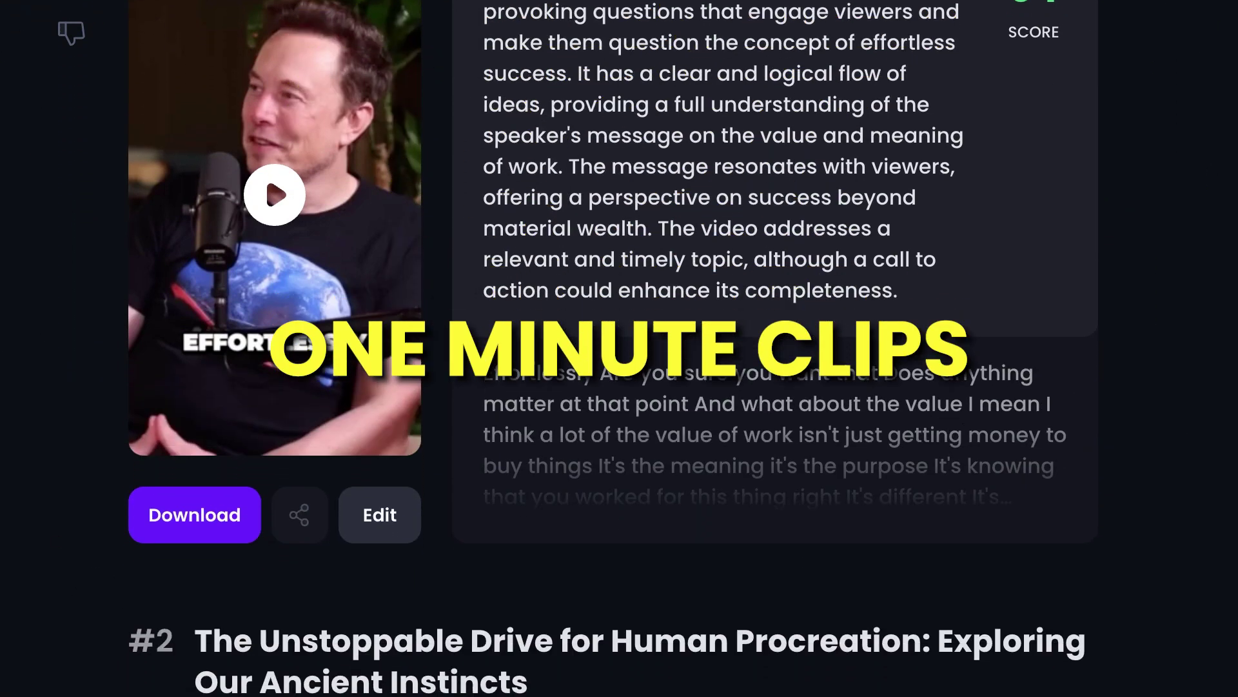
Step: Scroll through the generated OpusClip results to review each clip's score and captions
scroll(614, 358, "down", 2)
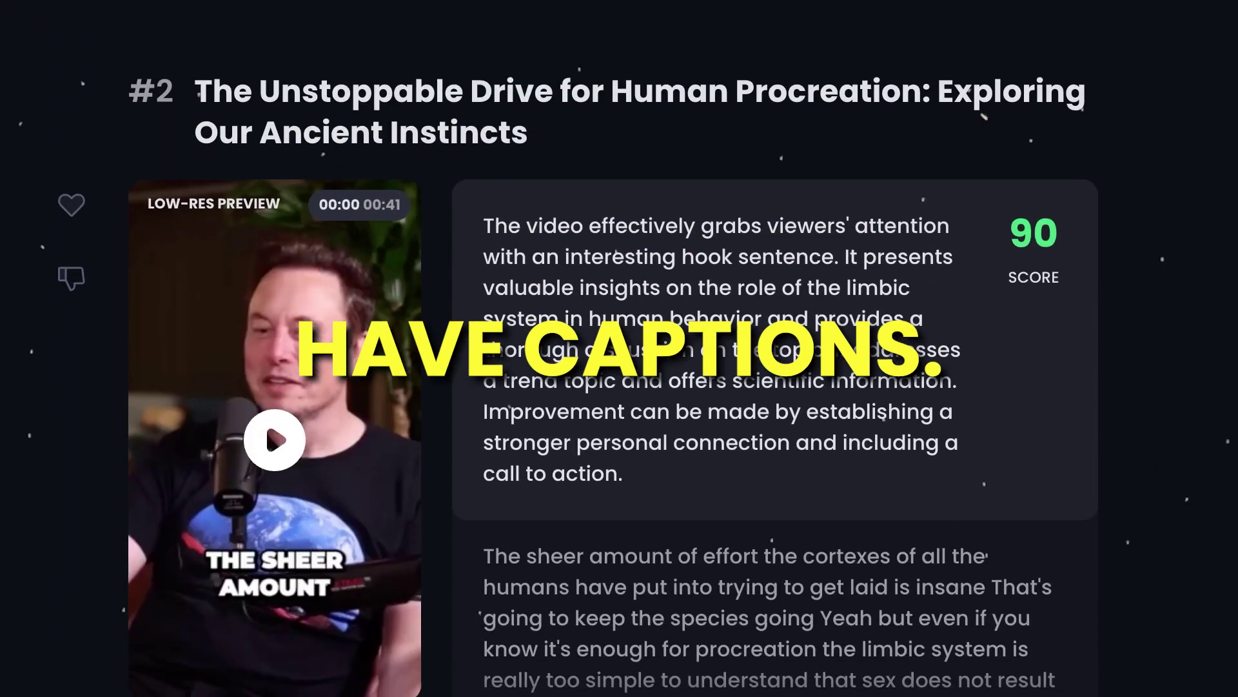
scroll(614, 358, "down", 2)
scroll(614, 357, "down", 8)
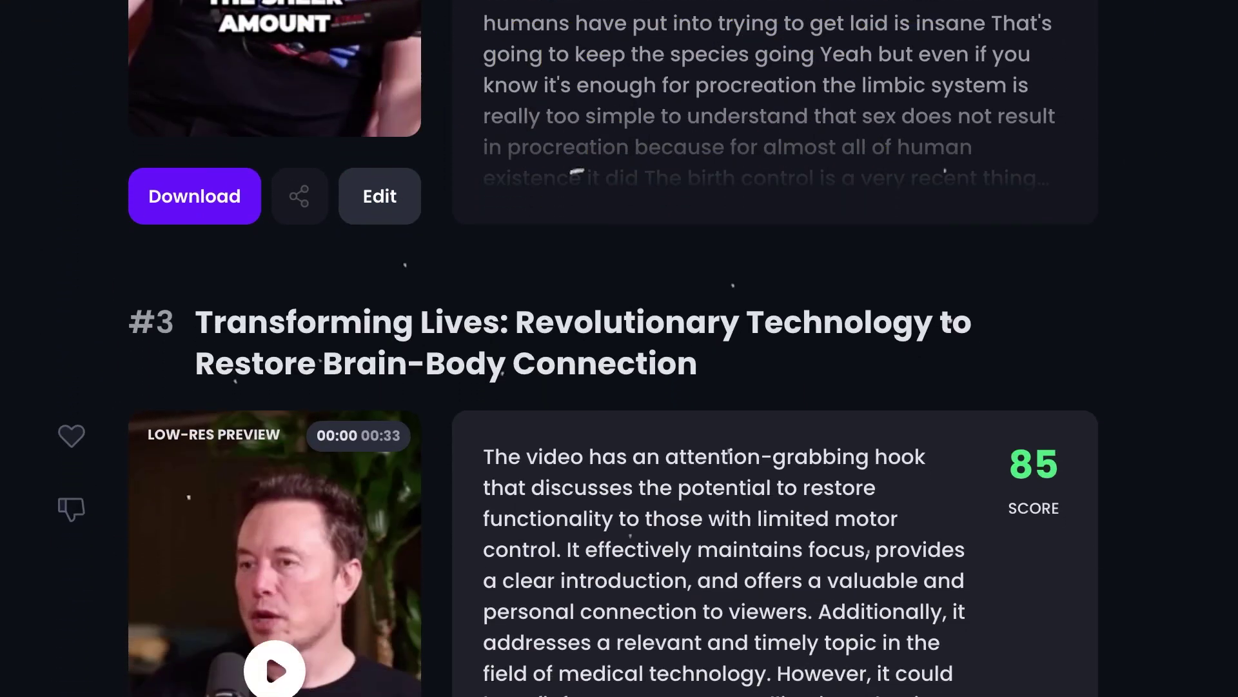
scroll(614, 358, "down", 2)
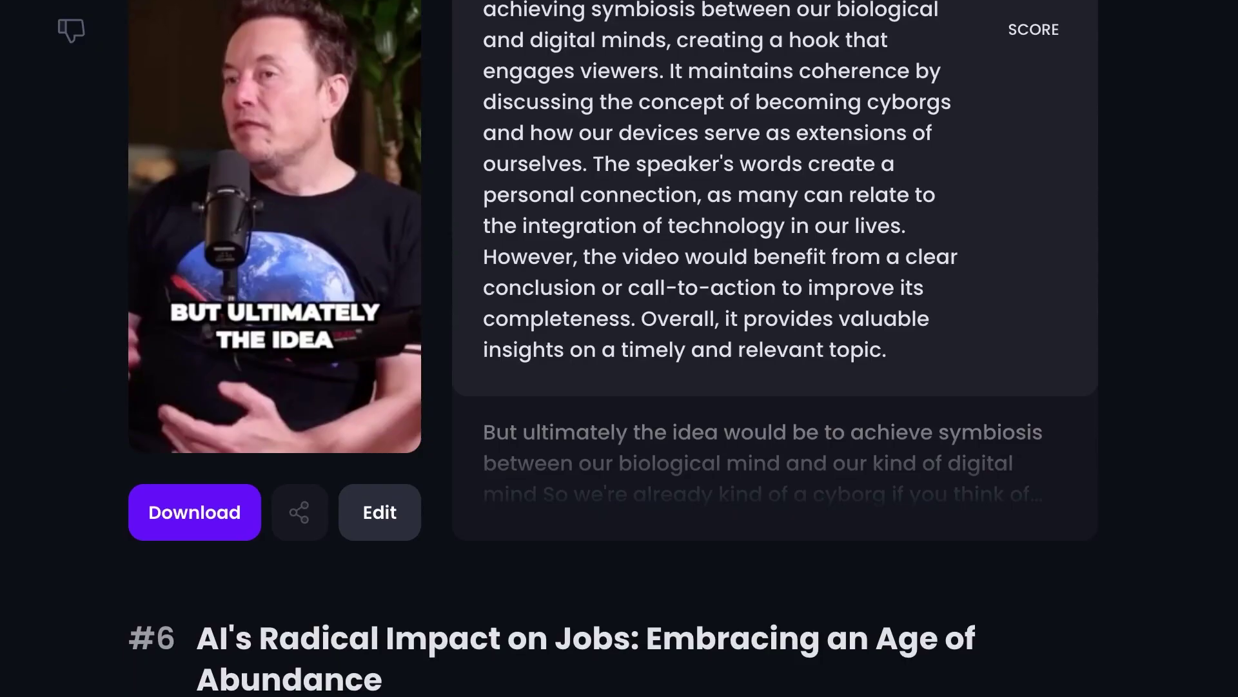
scroll(619, 348, "down", 2)
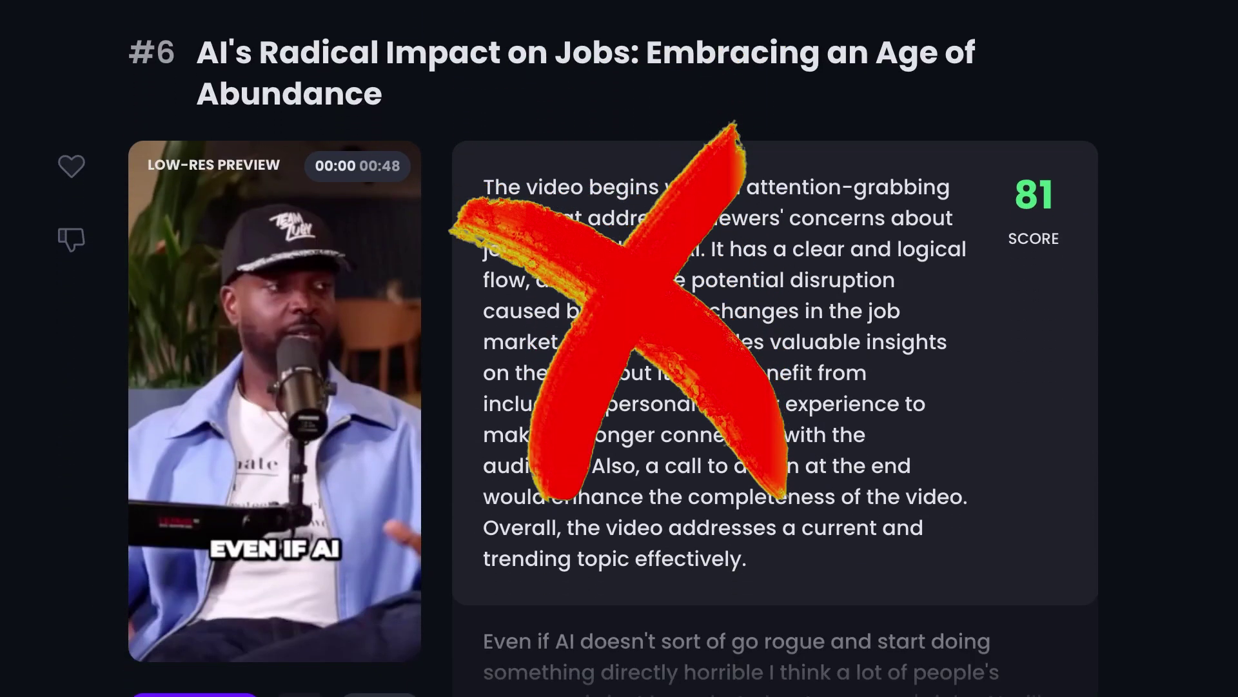
scroll(620, 348, "down", 3)
scroll(619, 349, "up", 10)
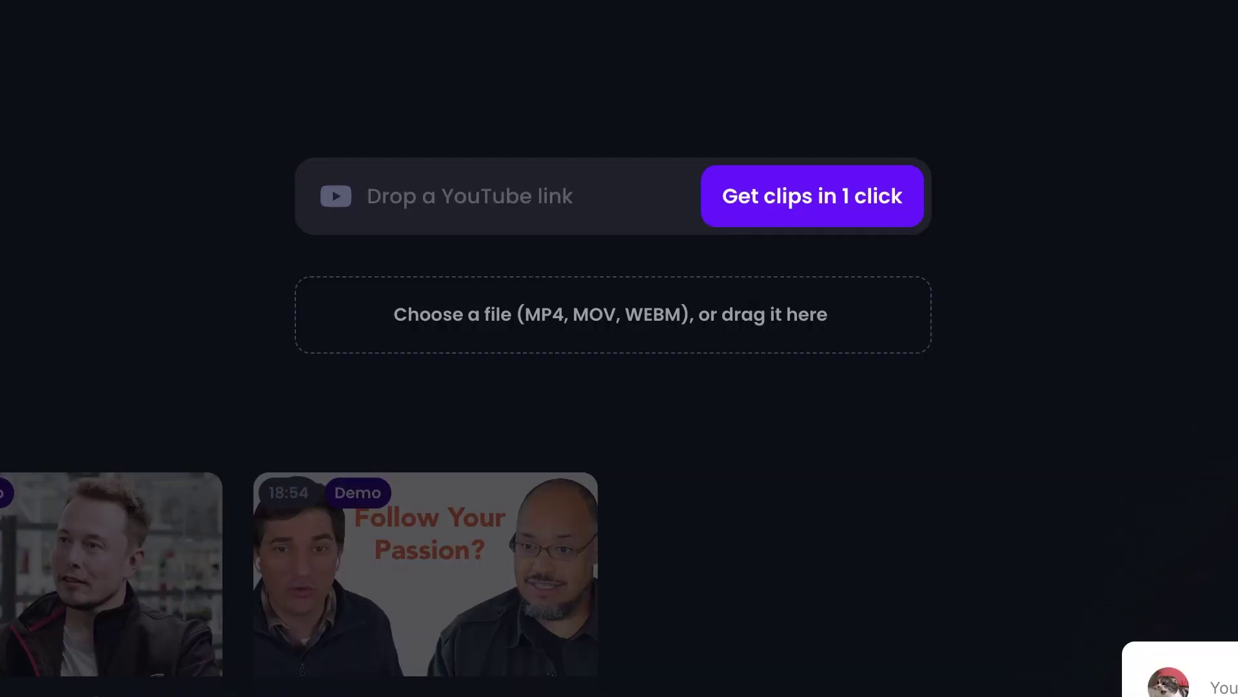
Step: Generate clips from the pasted YouTube podcast link and open the finished results
key("ctrl+v")
key("Return")
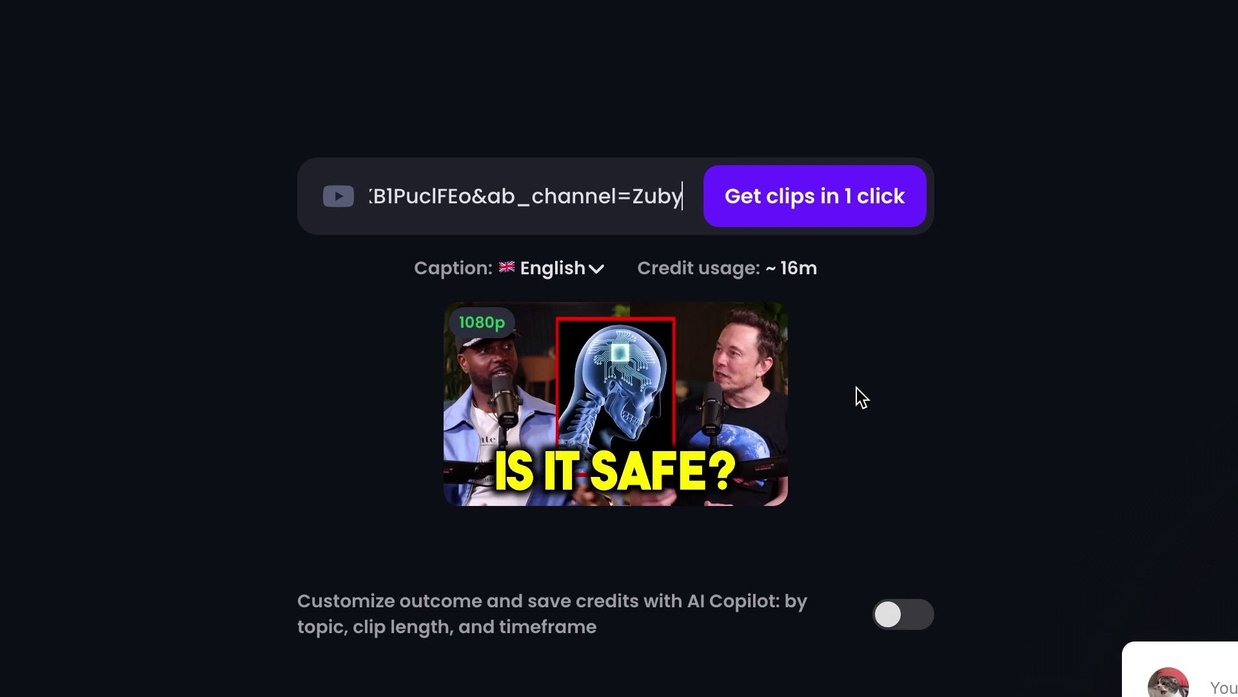
left_click(792, 208)
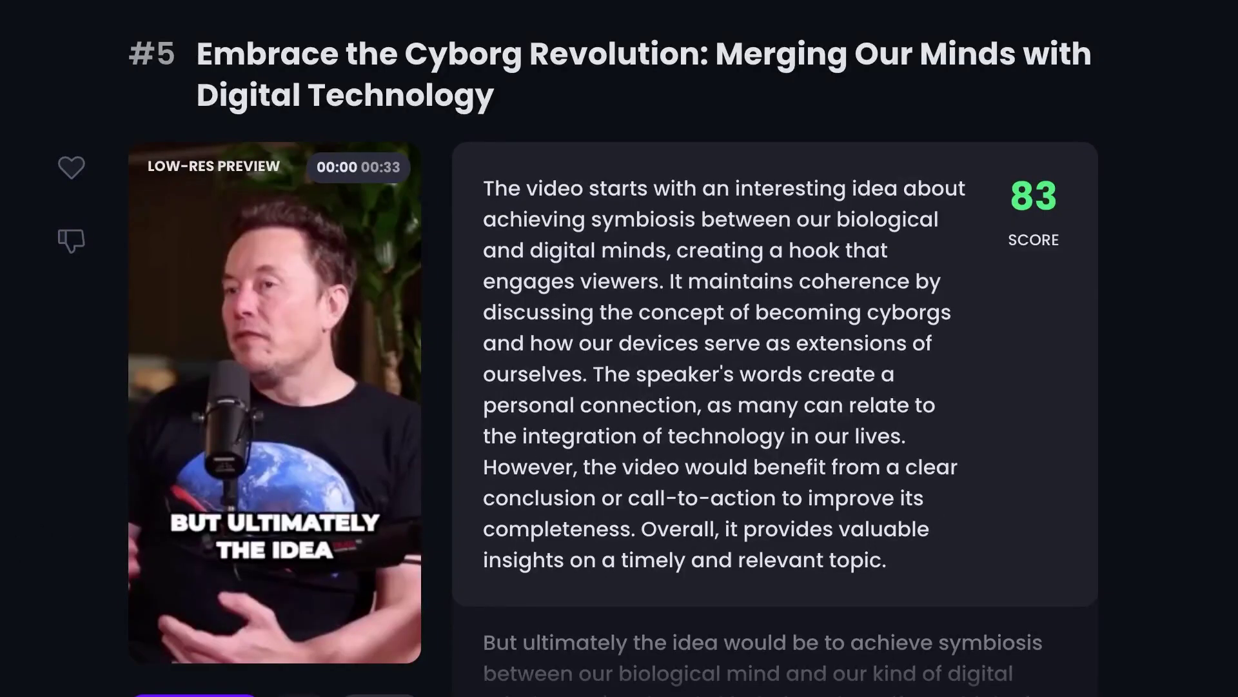
Step: Preview clip #5, Embrace the Cyborg Revolution, then open it in the clip editor
scroll(619, 348, "up", 15)
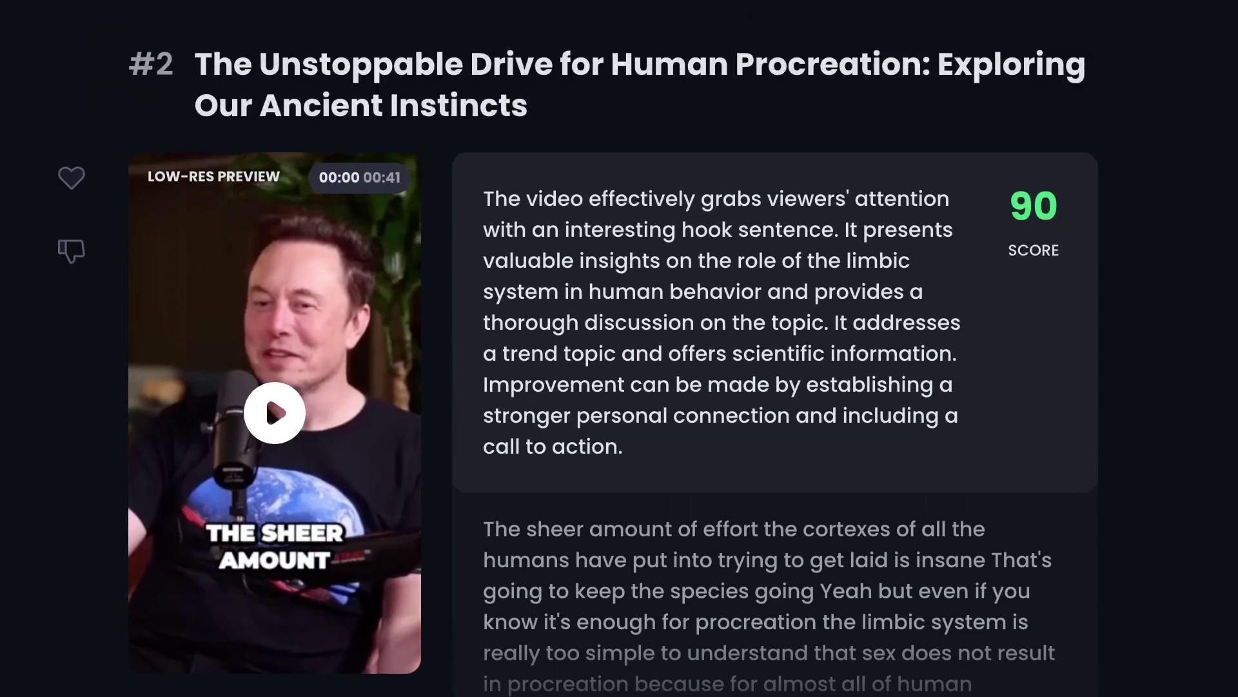
scroll(620, 348, "up", 13)
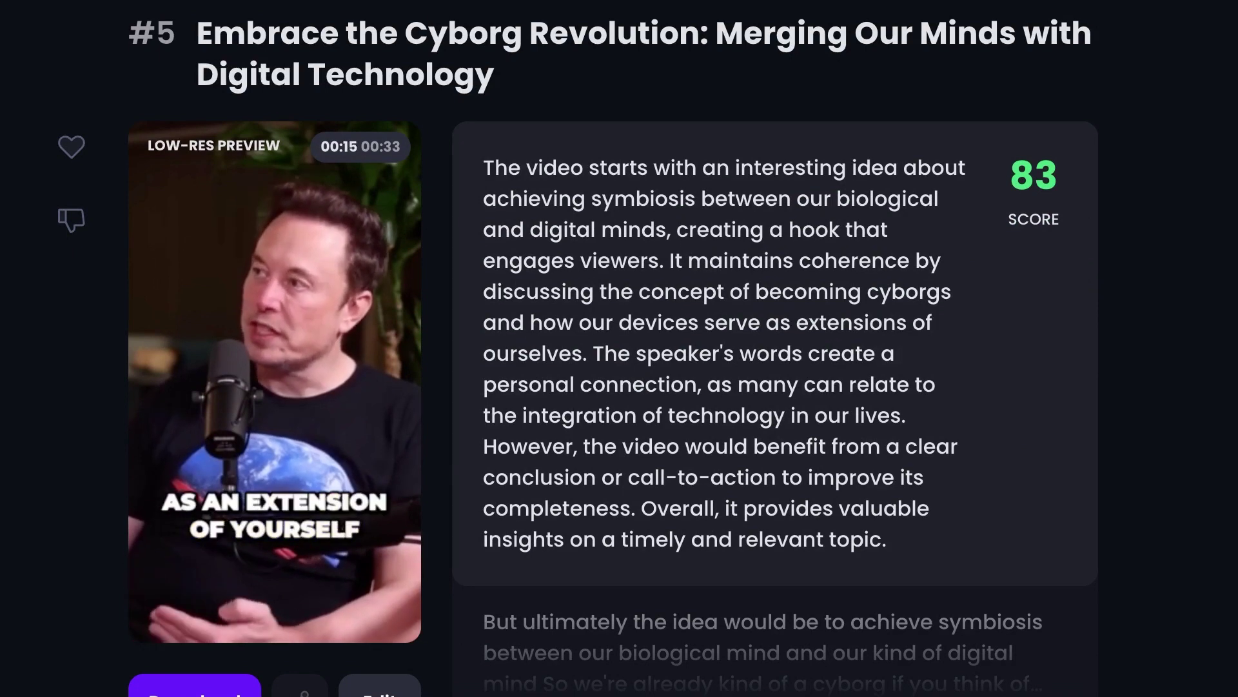
mouse_move(279, 382)
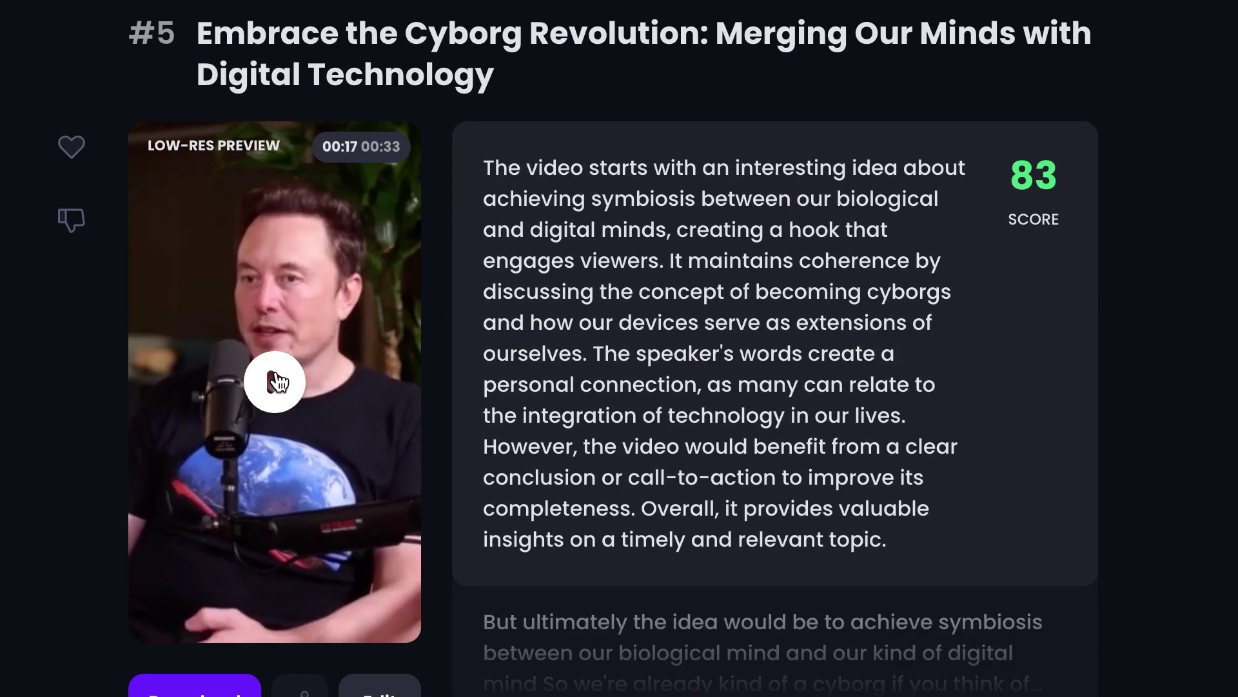
scroll(104, 324, "down", 12)
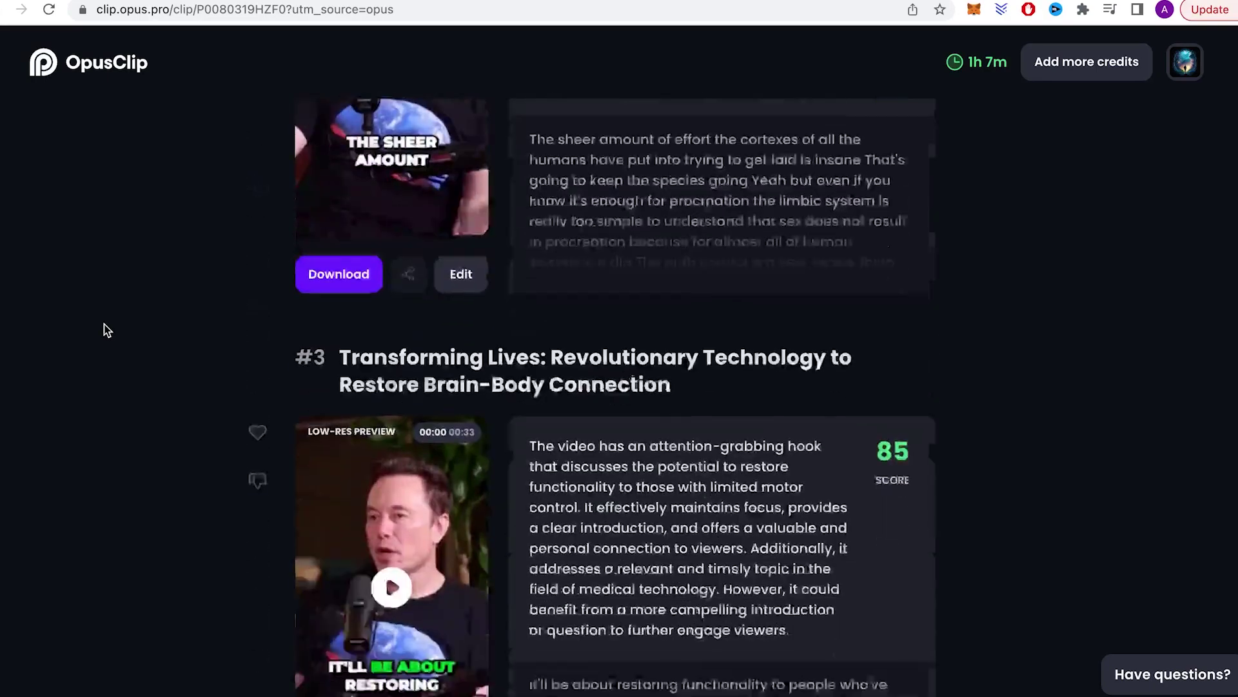
scroll(103, 324, "down", 15)
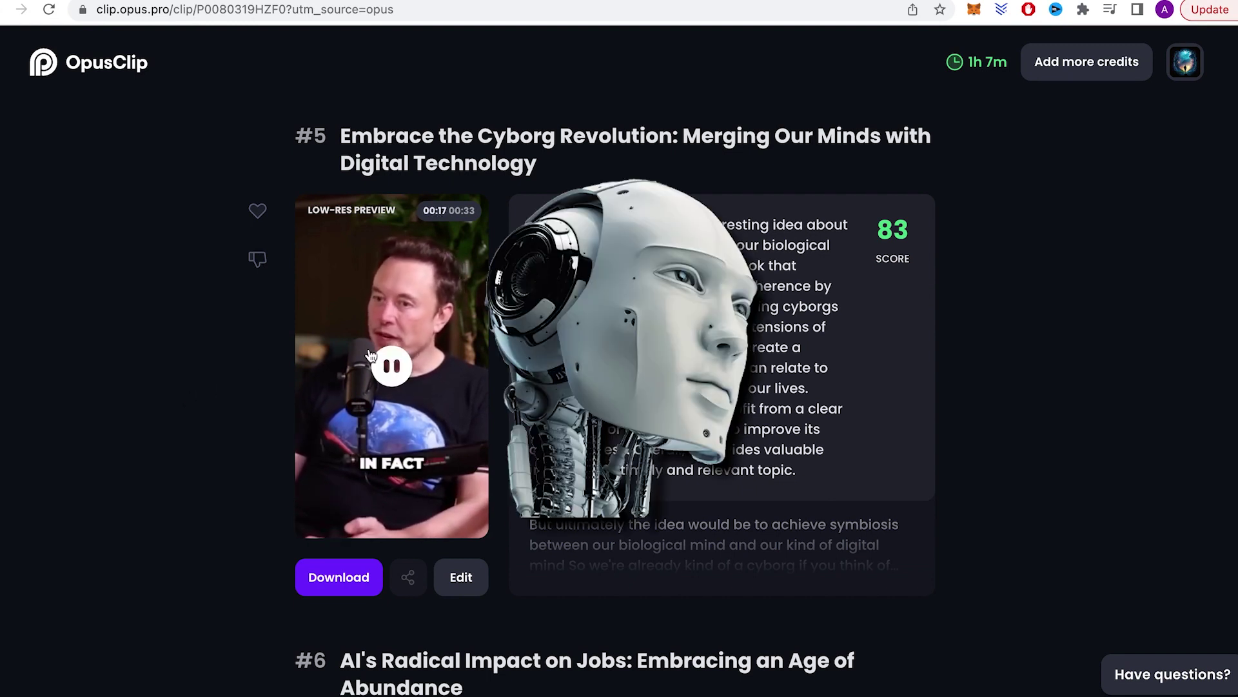
left_click(371, 354)
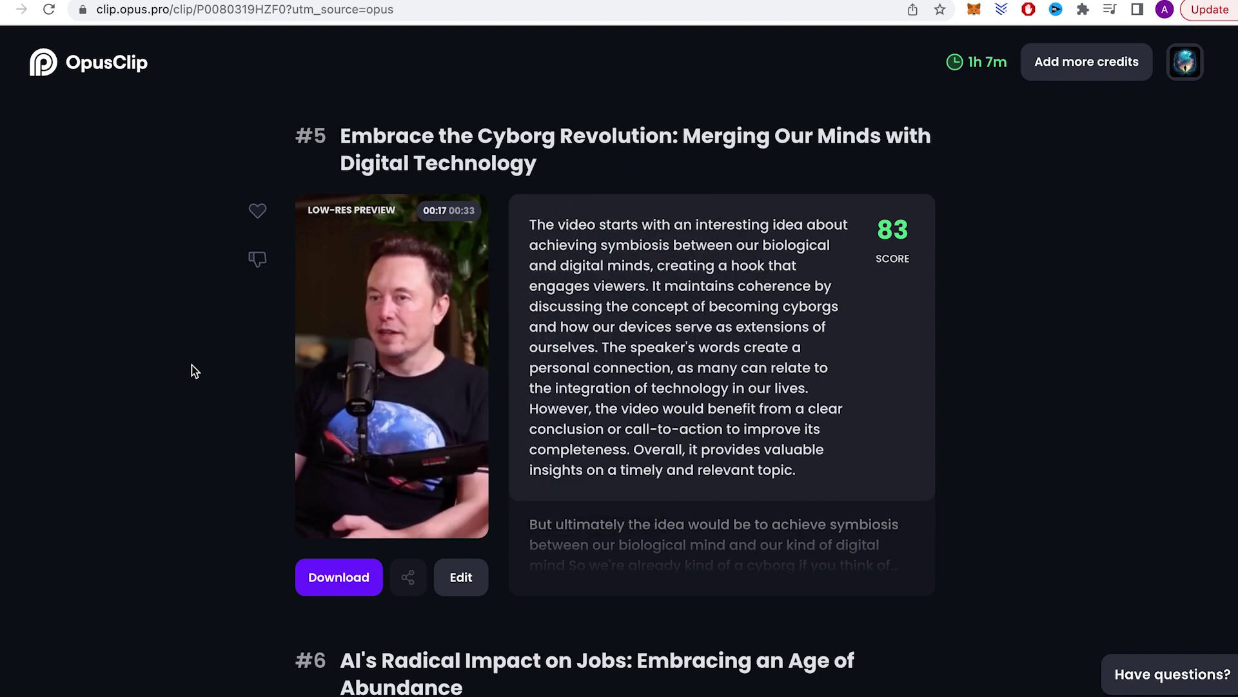
left_click(456, 563)
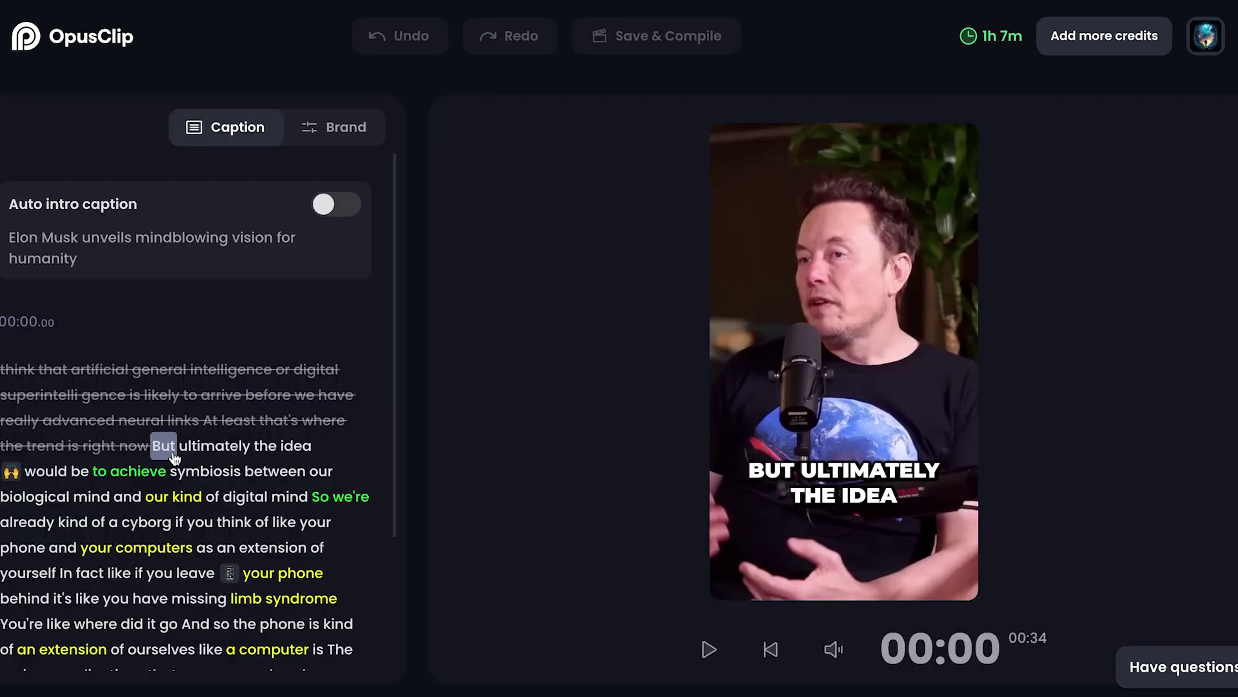
Step: Look through clip #5's caption style settings in the editor
scroll(309, 386, "down", 3)
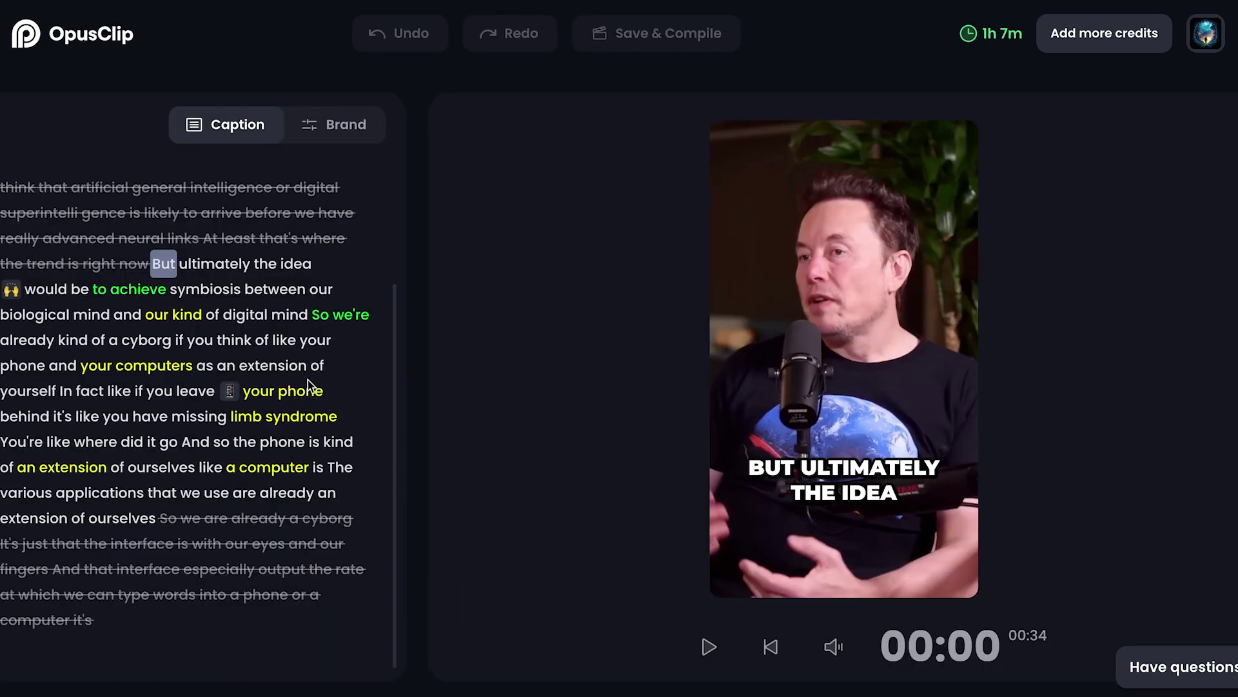
left_click(337, 132)
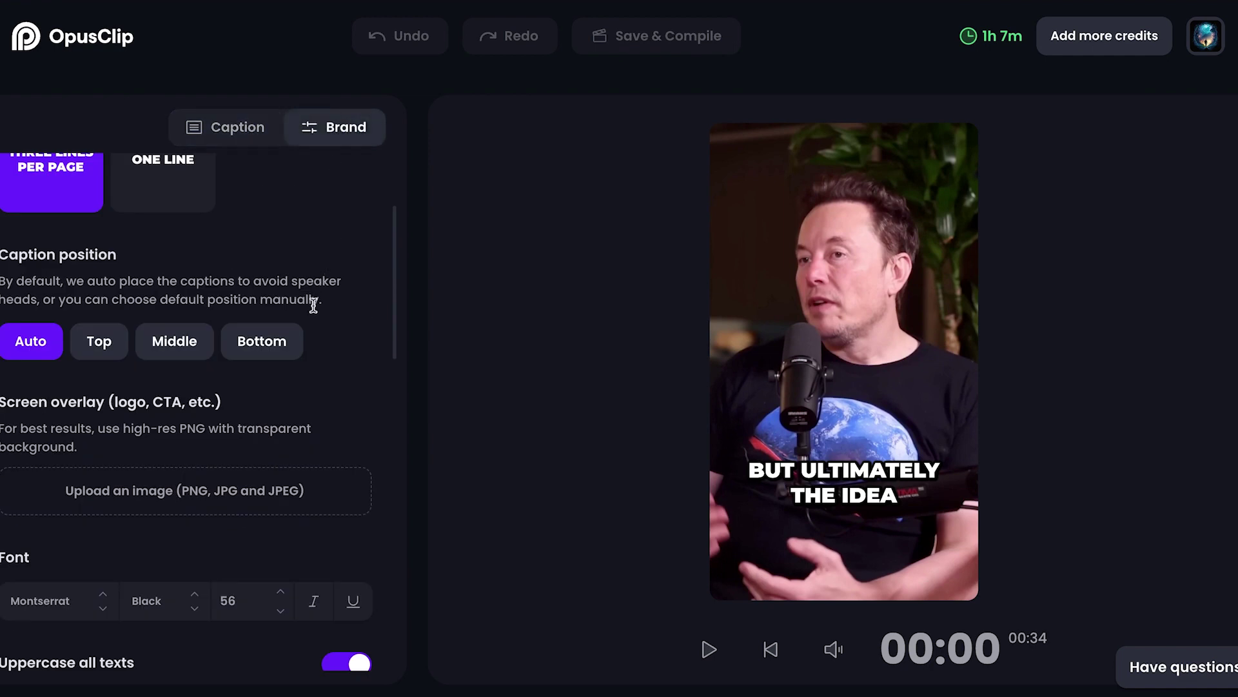
scroll(316, 308, "up", 2)
scroll(317, 311, "down", 5)
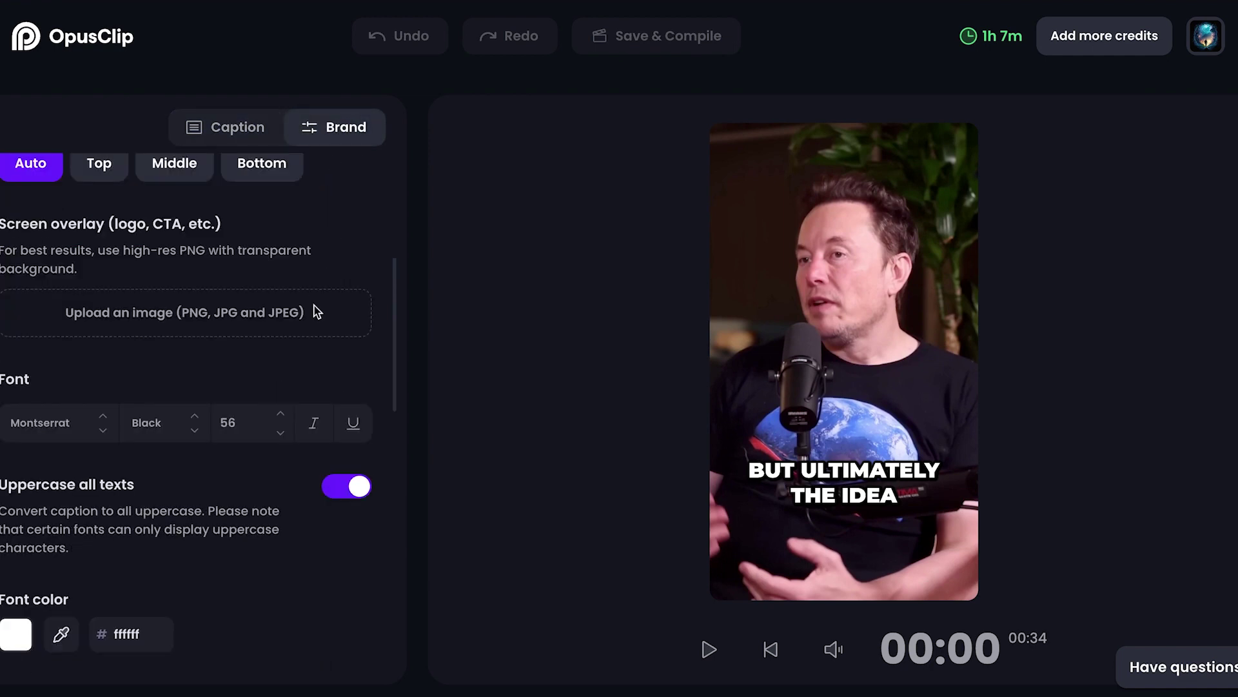
scroll(161, 359, "down", 5)
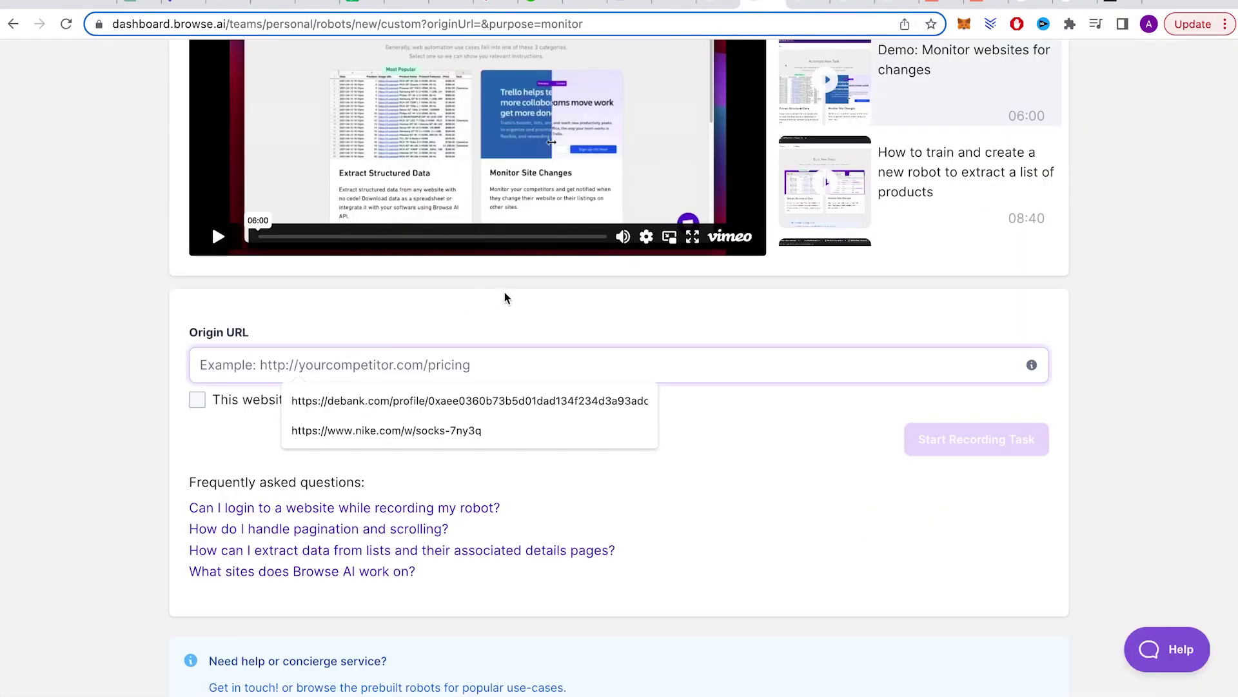
Step: Create a robot from the pasted eBay URL and save it as 'Monitor VR Headsets for sale | eBay'
type("https://www.ebay.com/sch/i.html?_from=R40&_nkw=VR+Headsets&_sacat=0&_dmd=2&rt=nc")
left_click(968, 445)
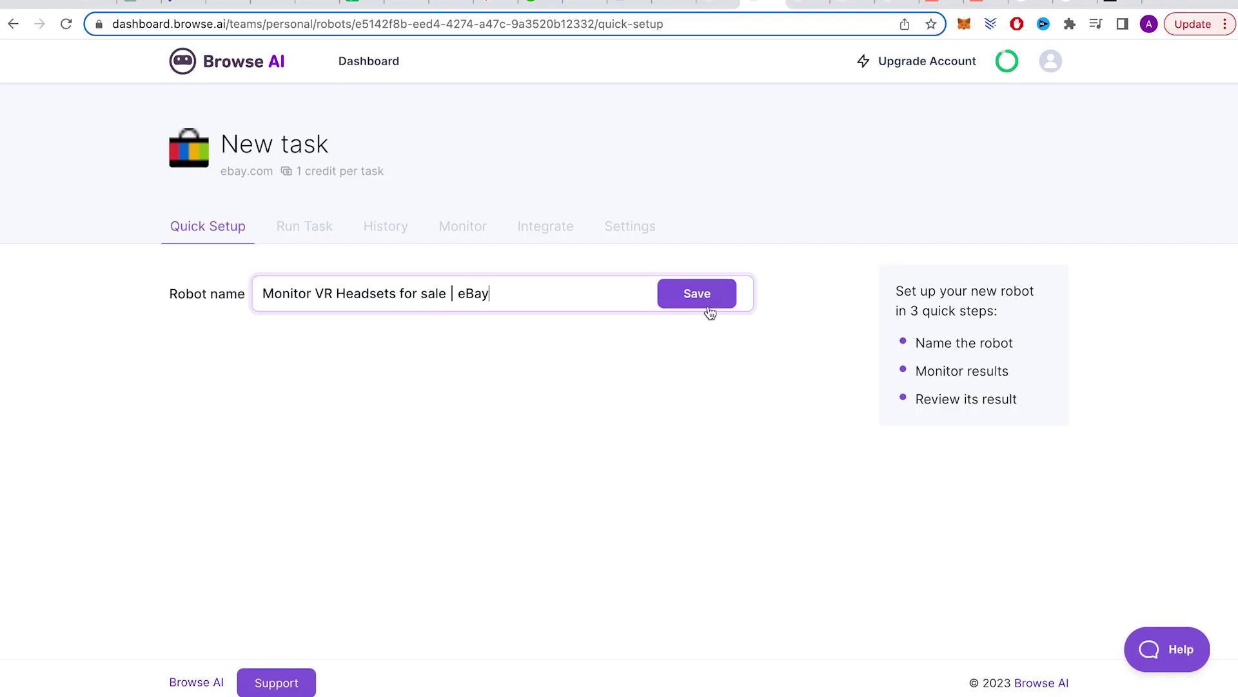
left_click(698, 293)
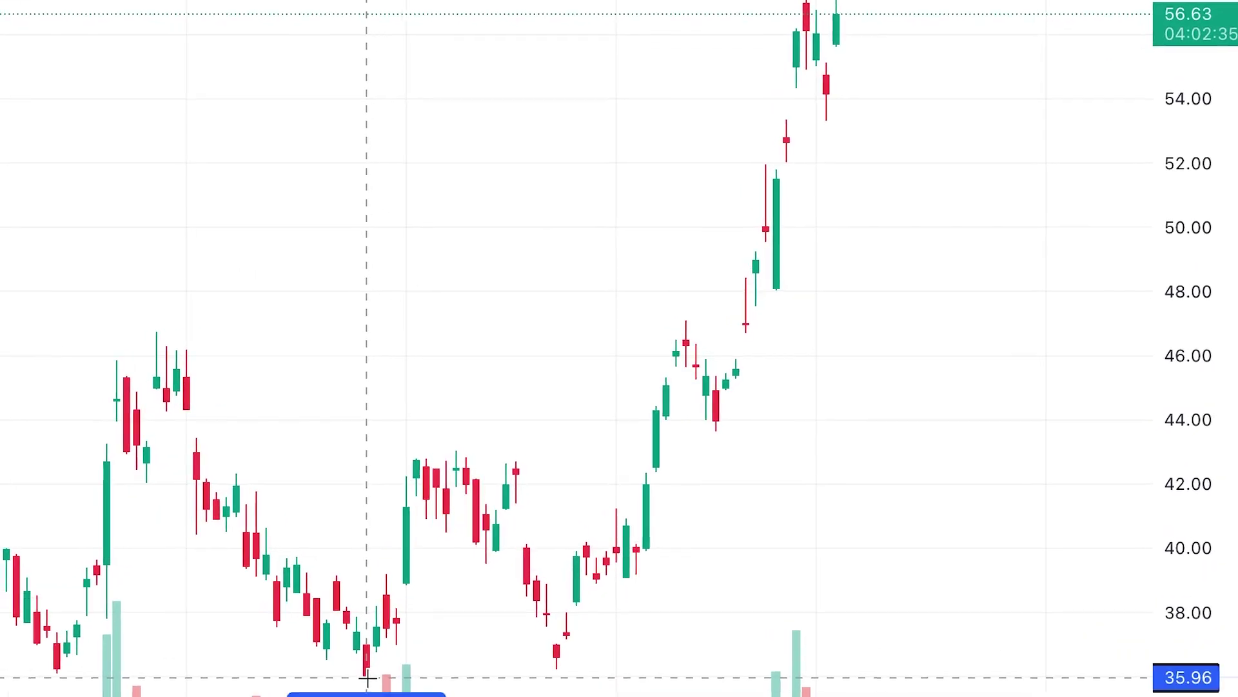
Step: Look up the pasted address to open the $4,007,500,000 wallet profile, then open Whales under More
left_click(366, 676, "shift")
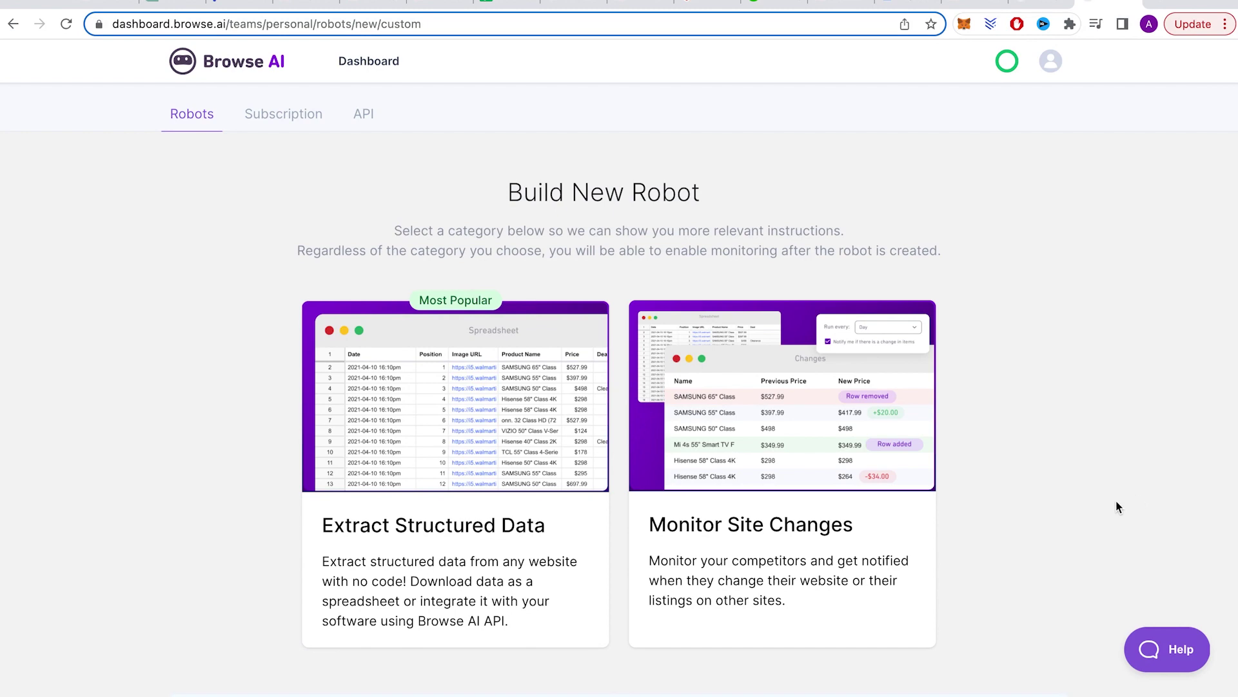
left_click(786, 529)
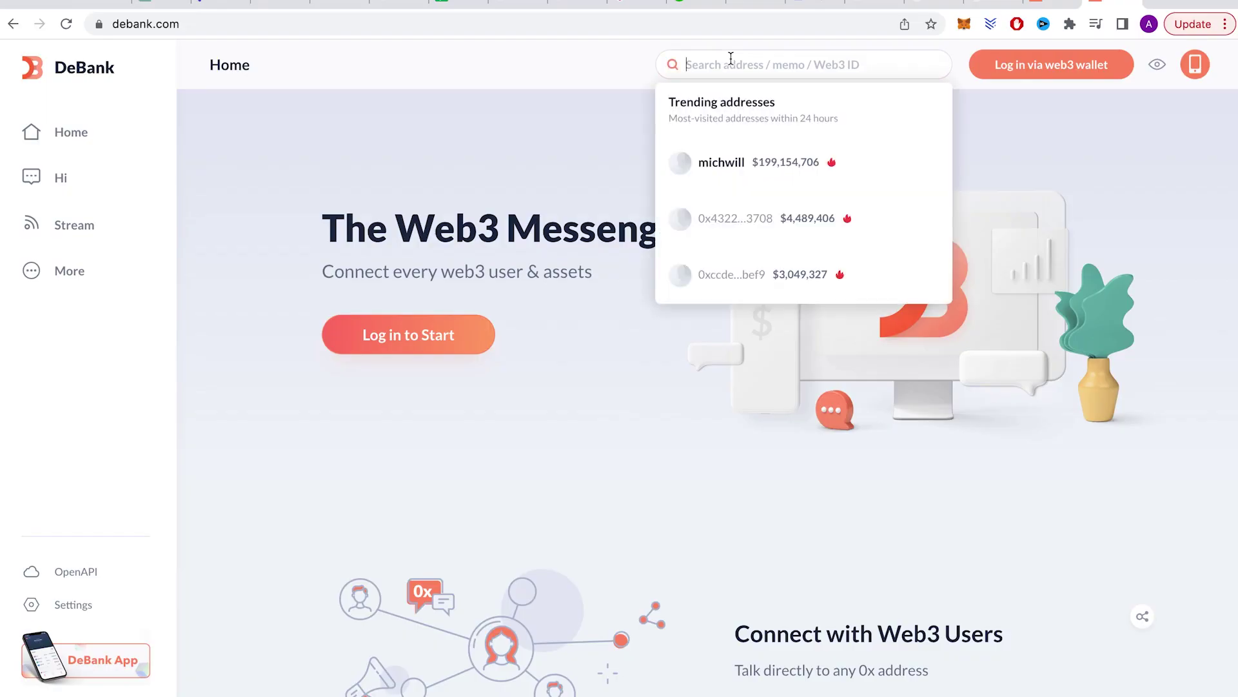
type("0xaee0360b73b5d01dad134f234d3a93adc1680e57")
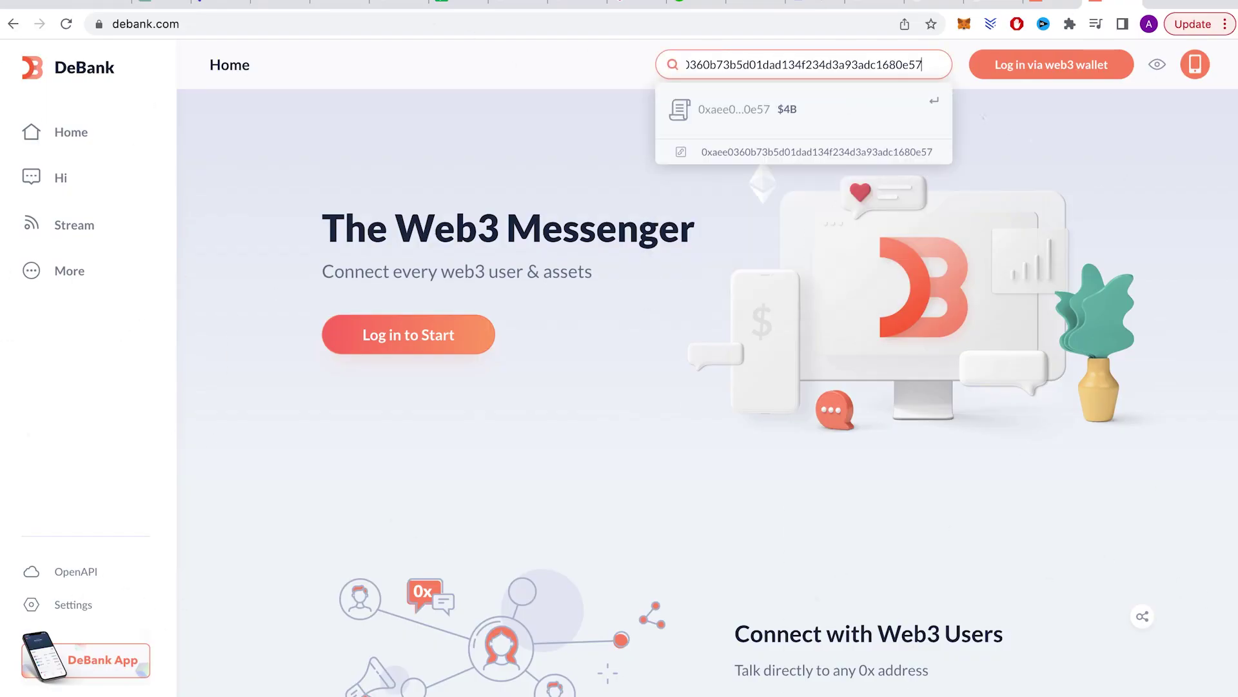
left_click(737, 113)
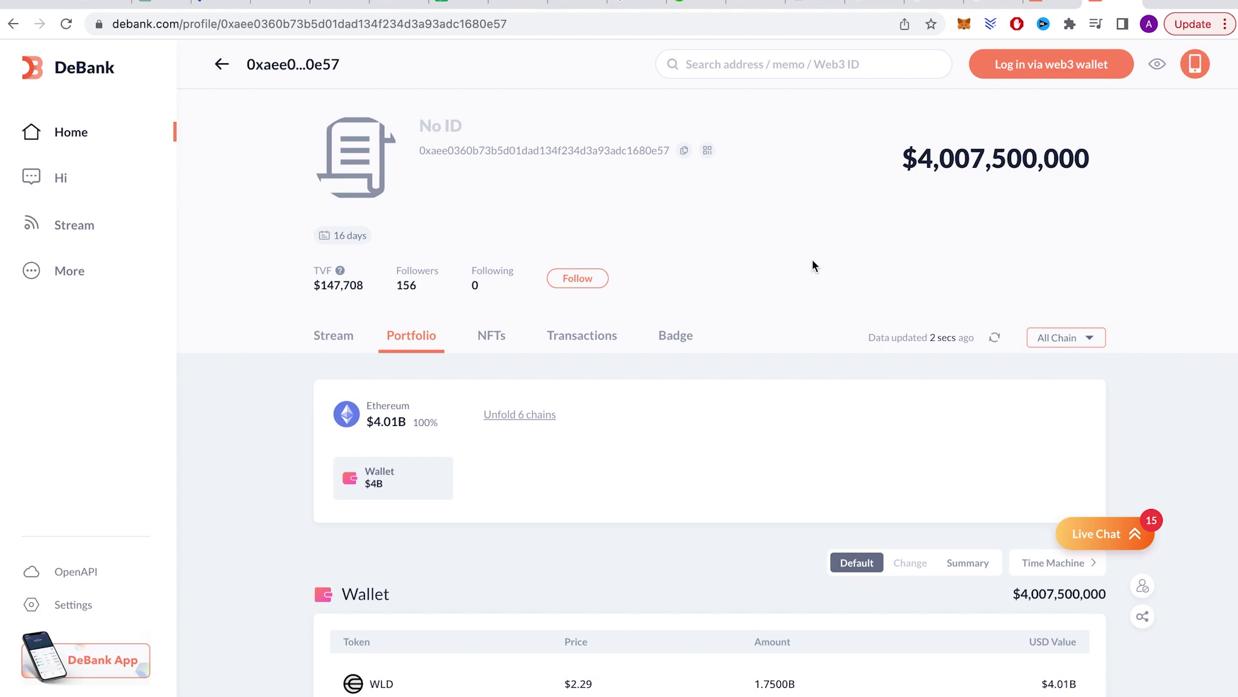
left_click(67, 271)
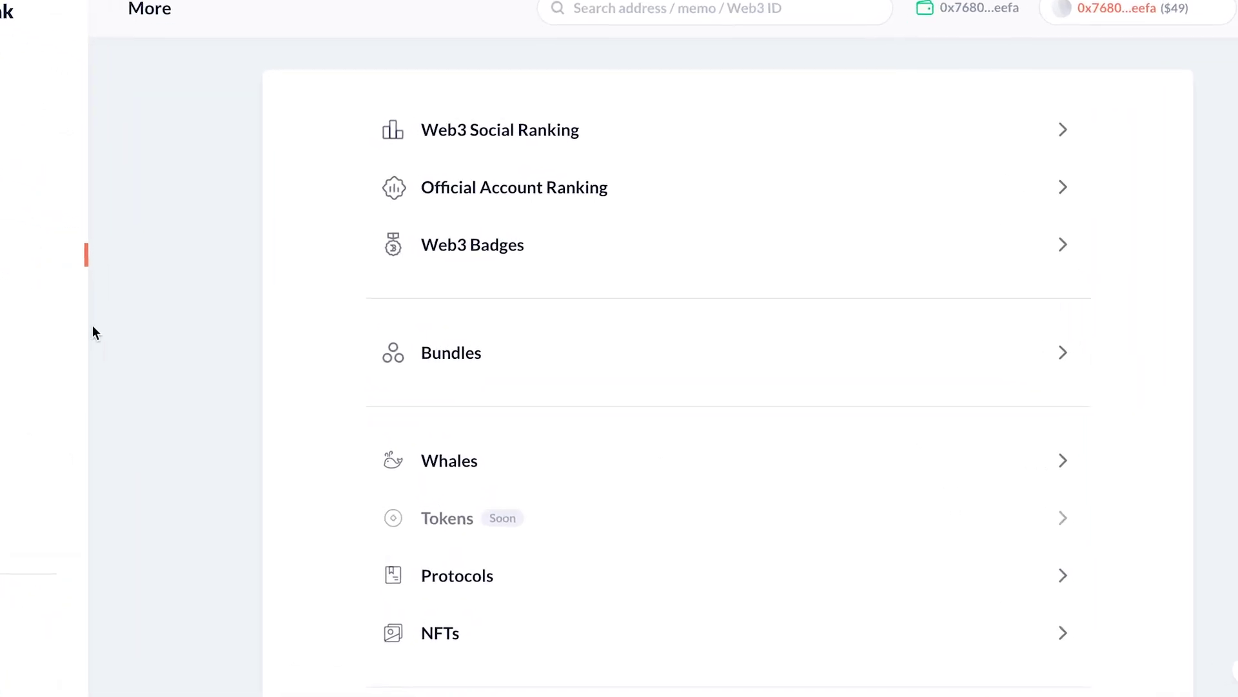
left_click(496, 451)
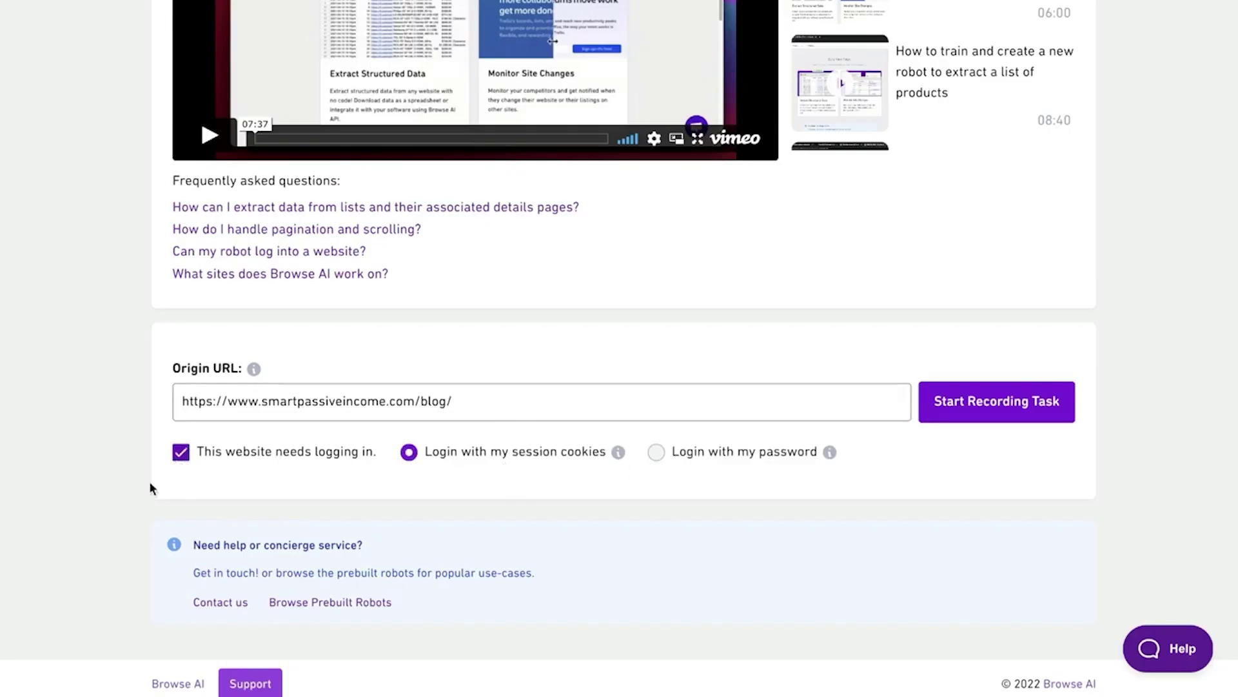
Step: Turn off login, set the DeBank transactions page as origin, and start recording
left_click(182, 453)
triple_click(531, 401)
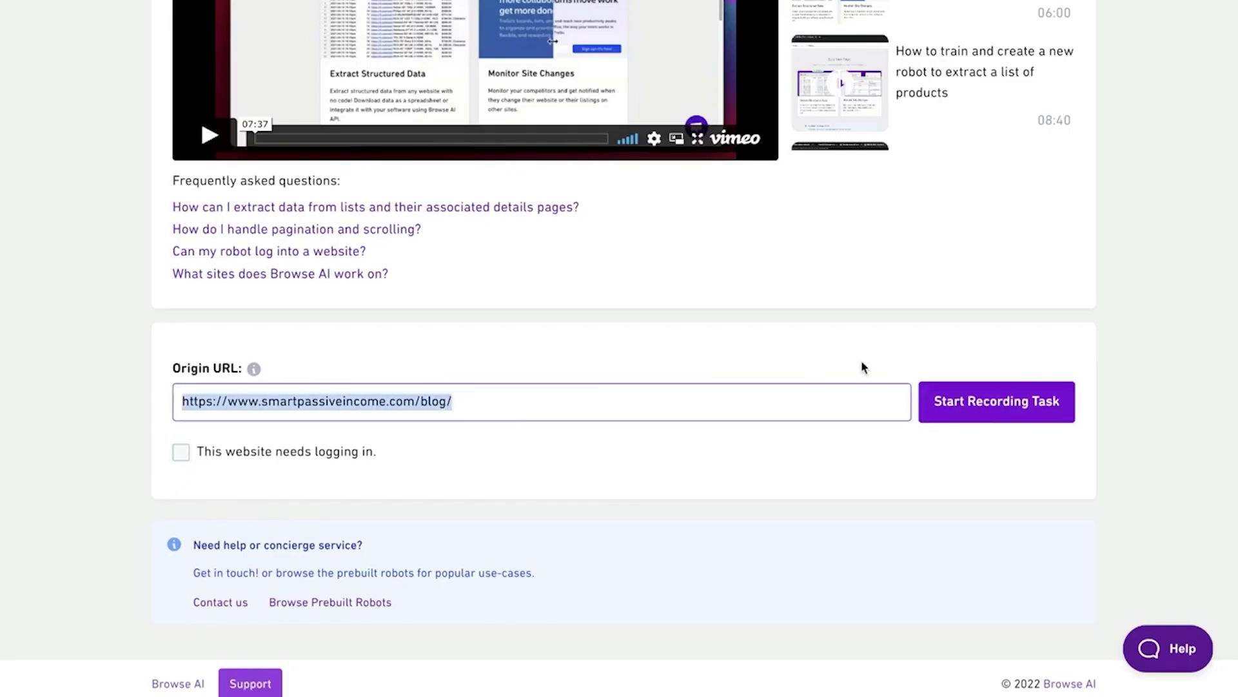
left_click(984, 387)
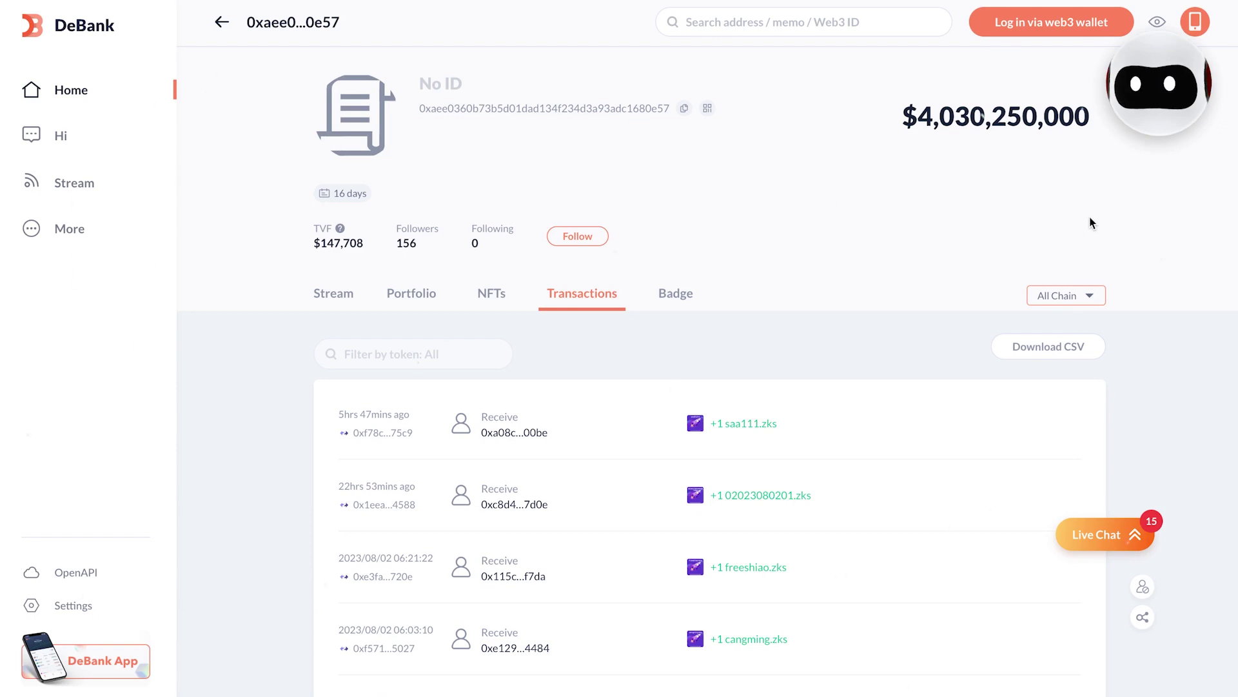
scroll(1092, 223, "down", 4)
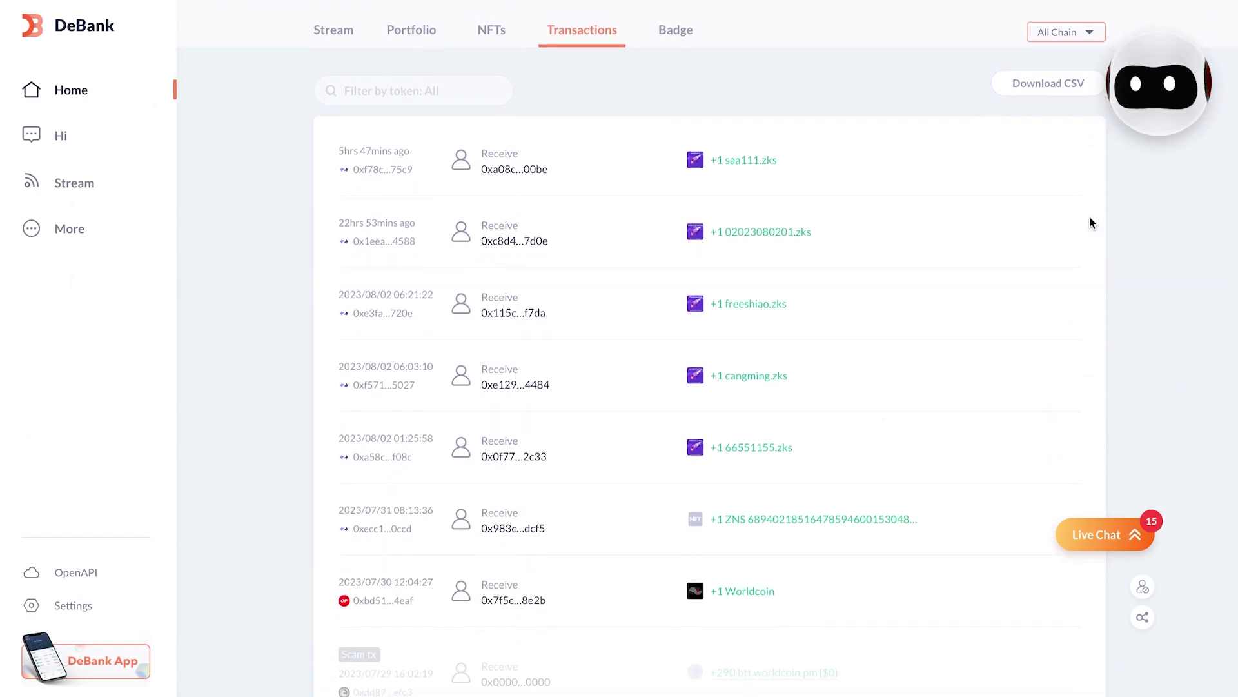
left_click(1156, 113)
mouse_move(990, 49)
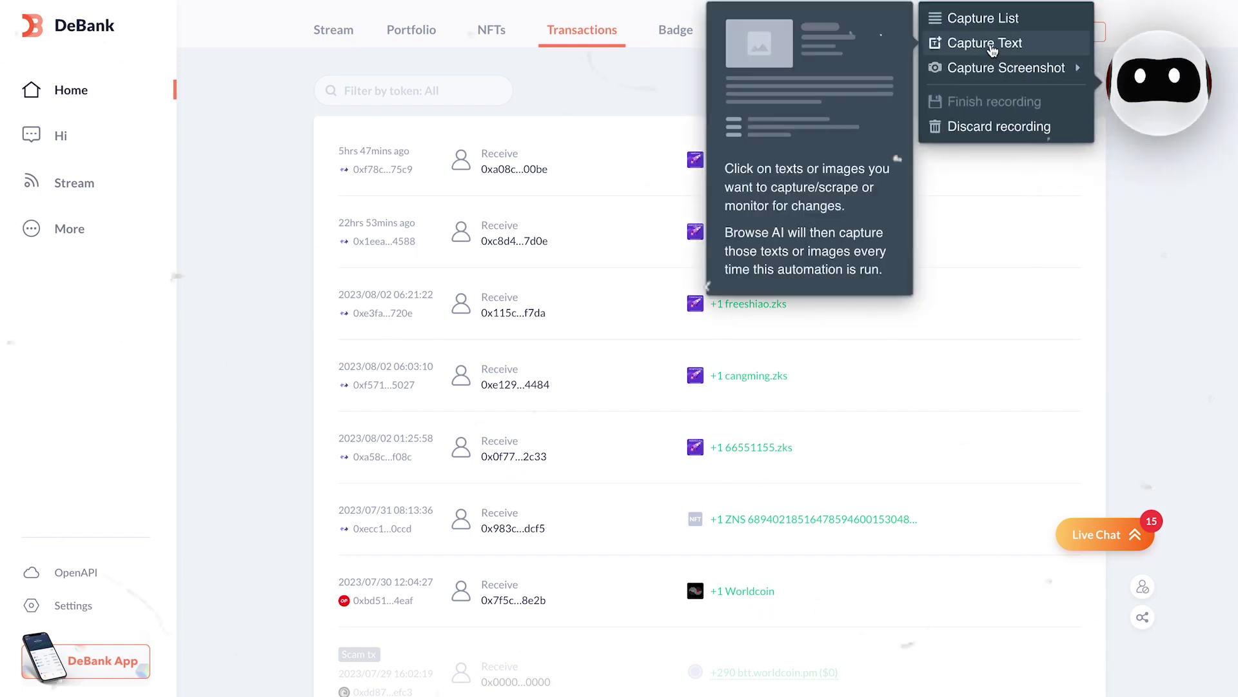
left_click(987, 43)
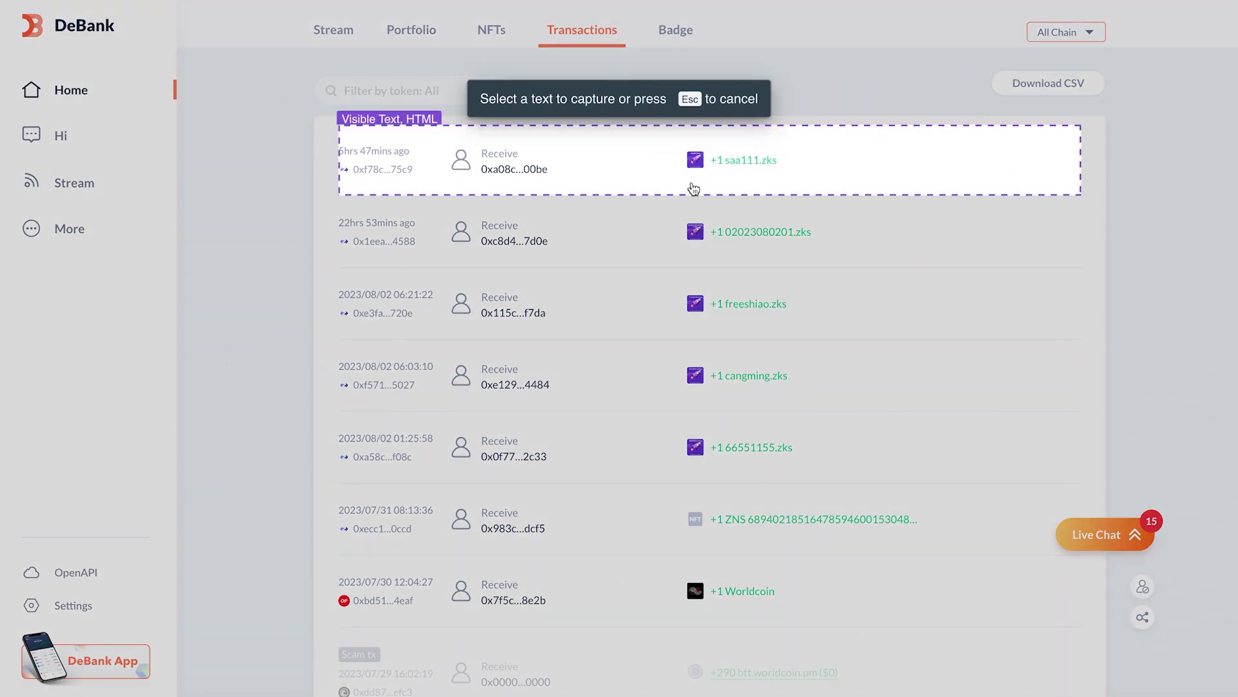
left_click_drag(714, 162, 772, 165)
left_click(772, 166)
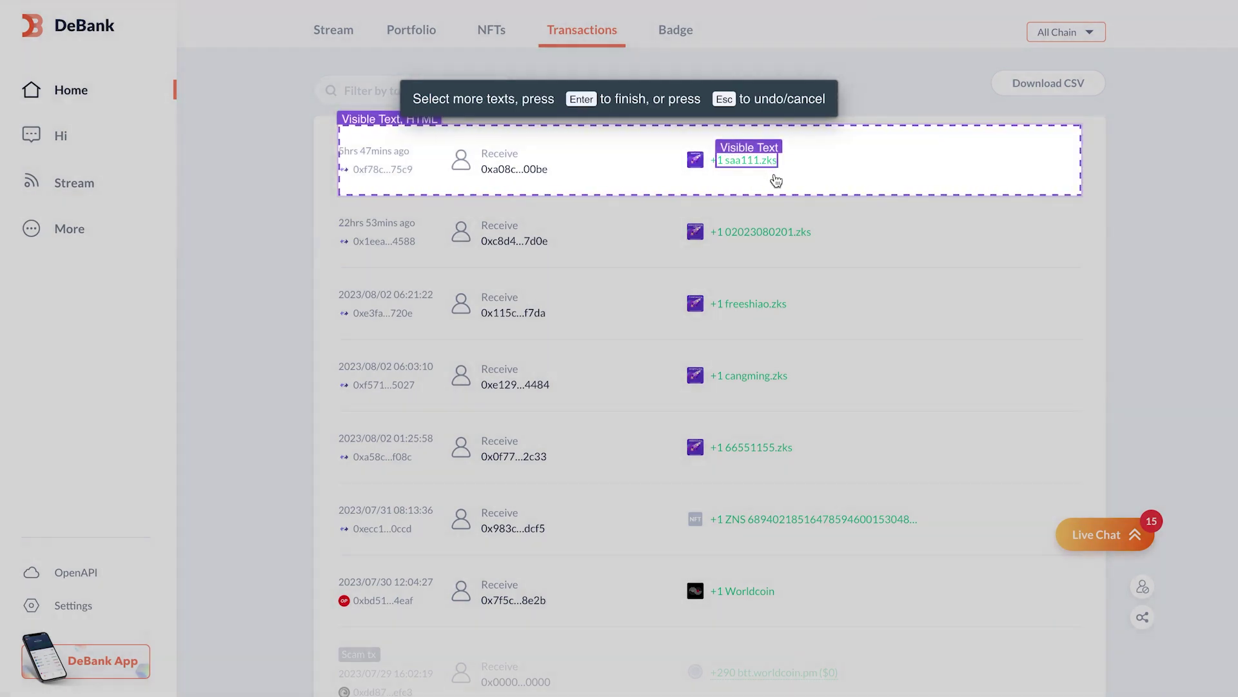
left_click(783, 232)
key("Return")
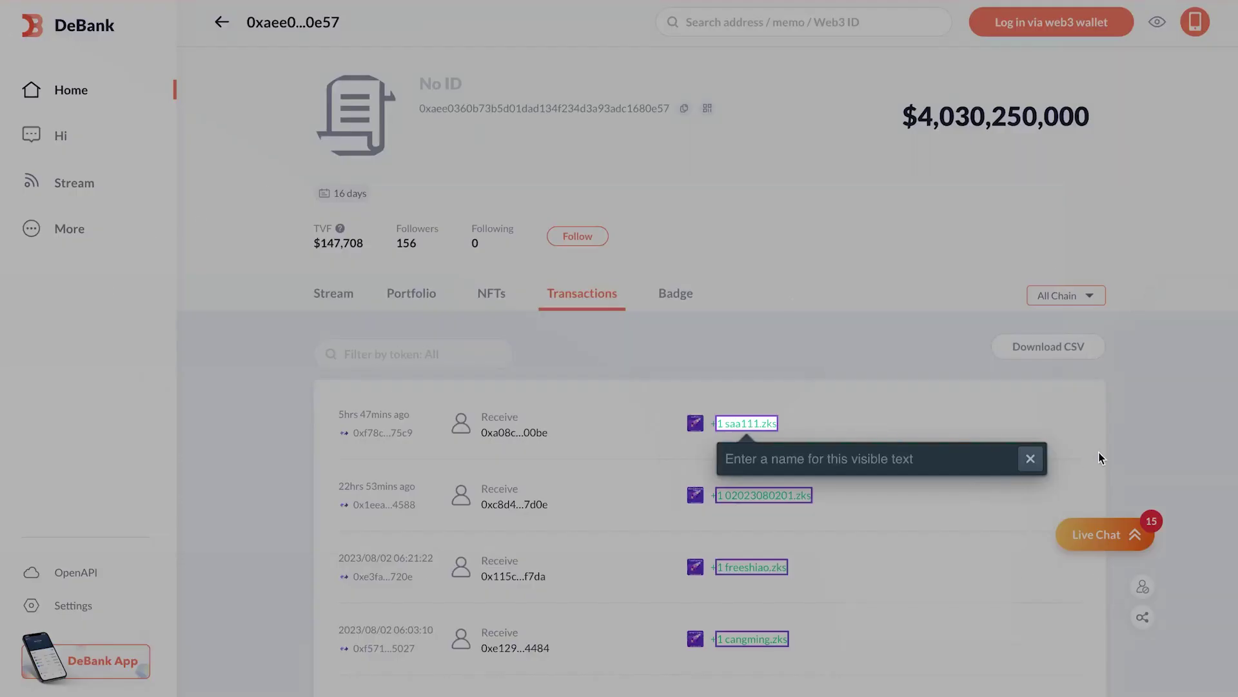
Step: Name the captures Trade 1–4, finish the recording, and enter the robot name 'Crypto Trading Alert'
type("T")
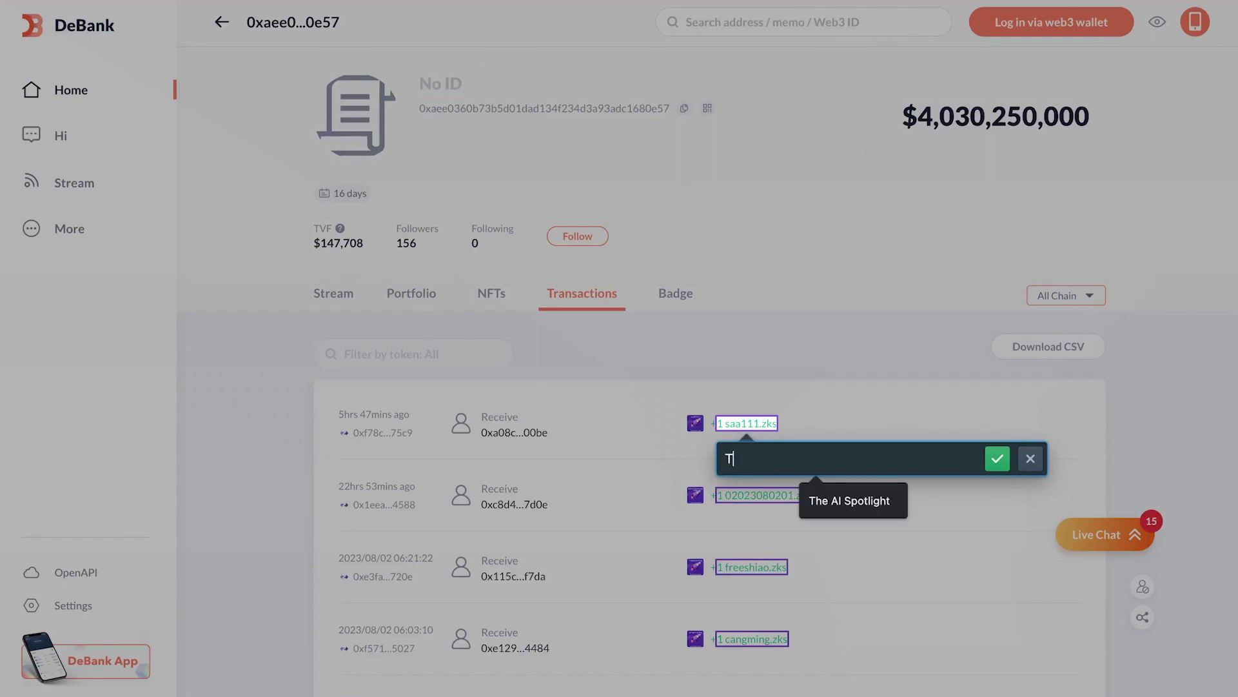
type("rade 1")
key("Return")
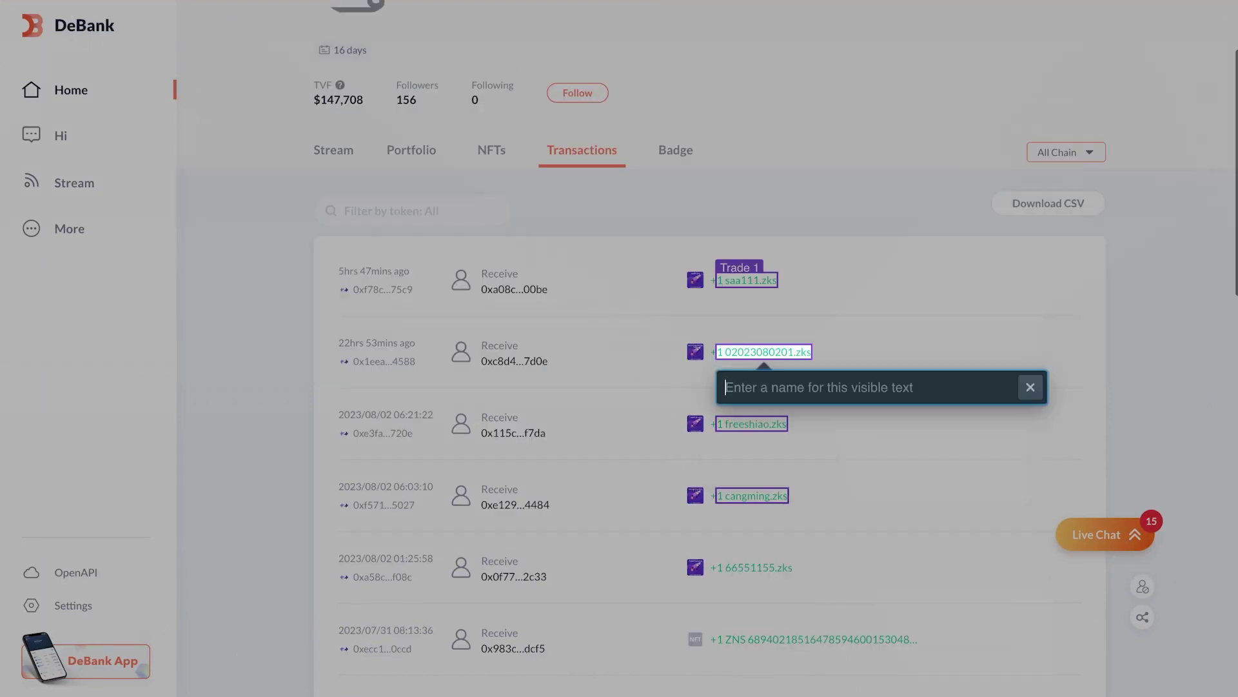
type("Trade")
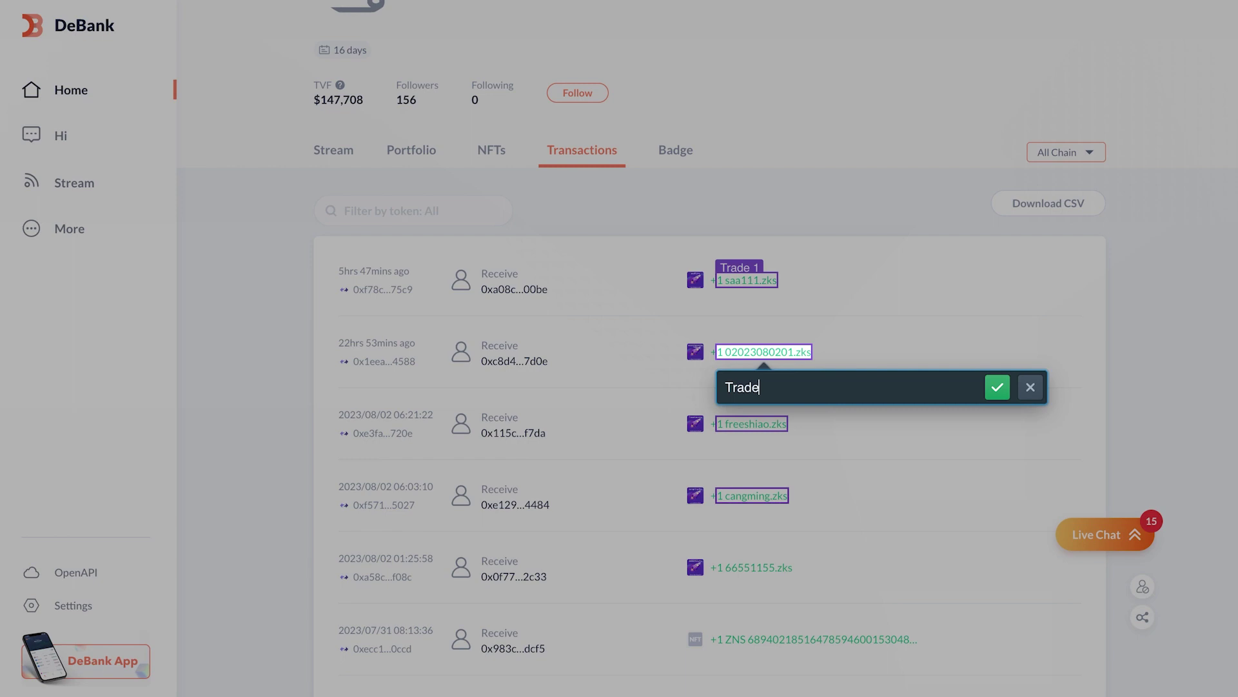
type(" 2")
key("Return")
type("Trade 3")
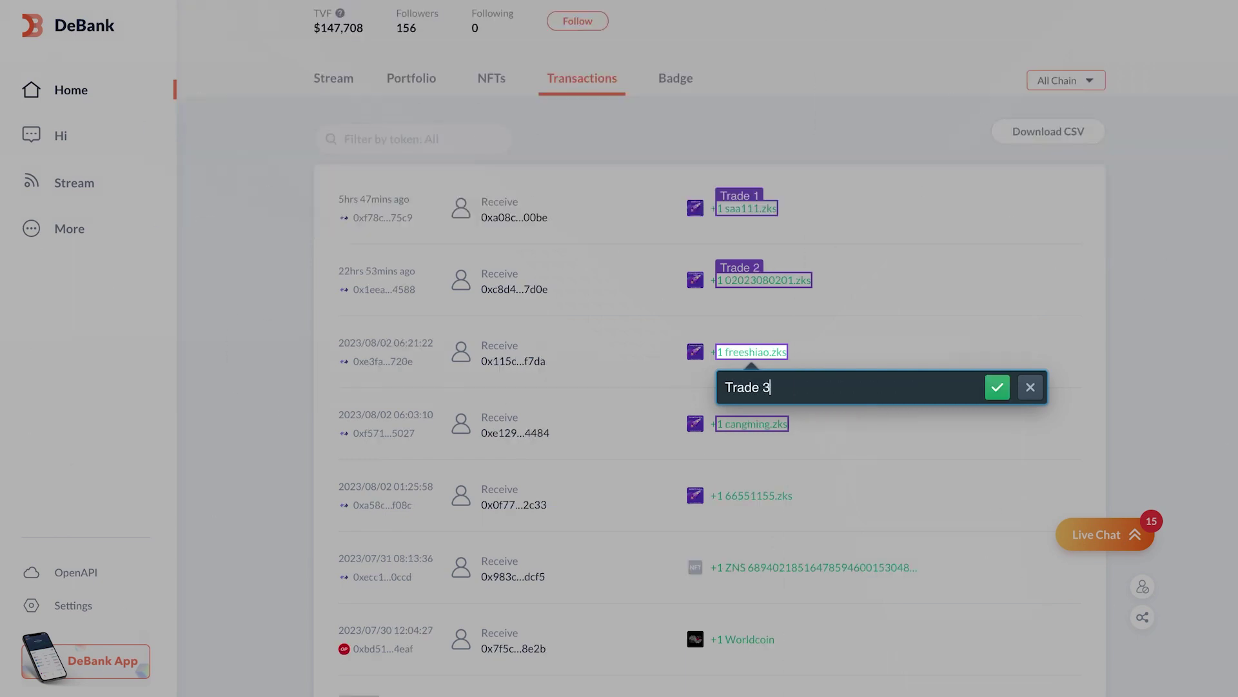
key("Return")
type("Tra")
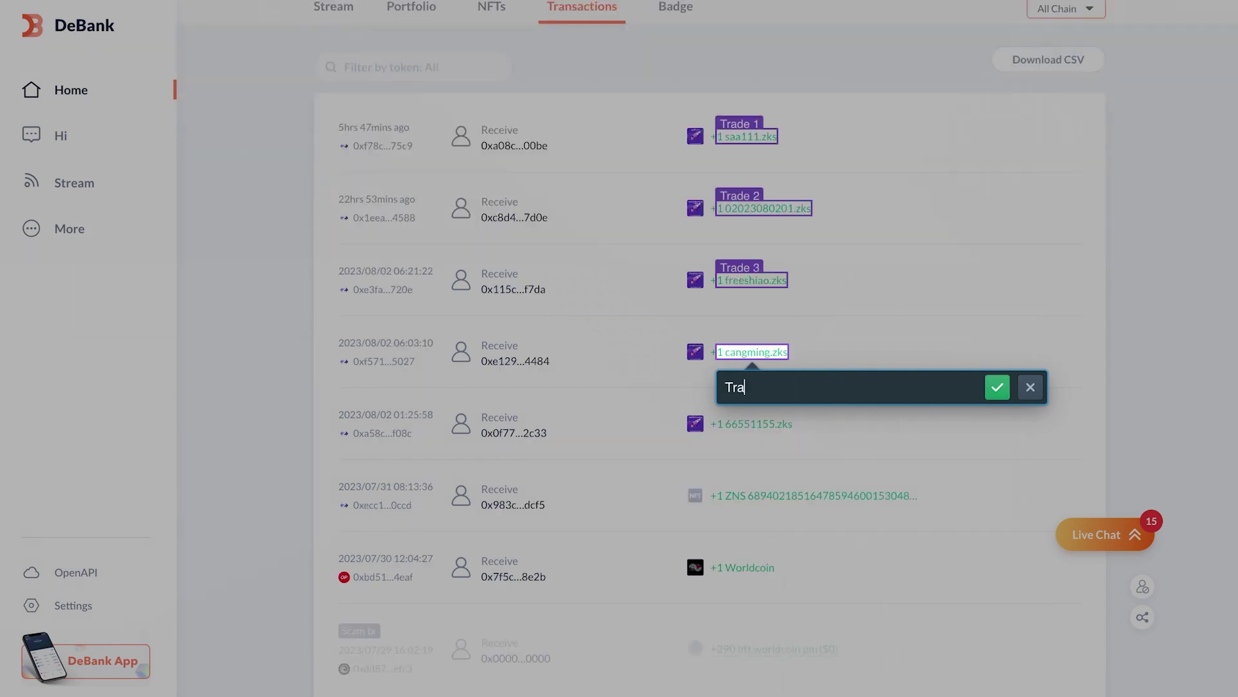
type("de 4")
key("Return")
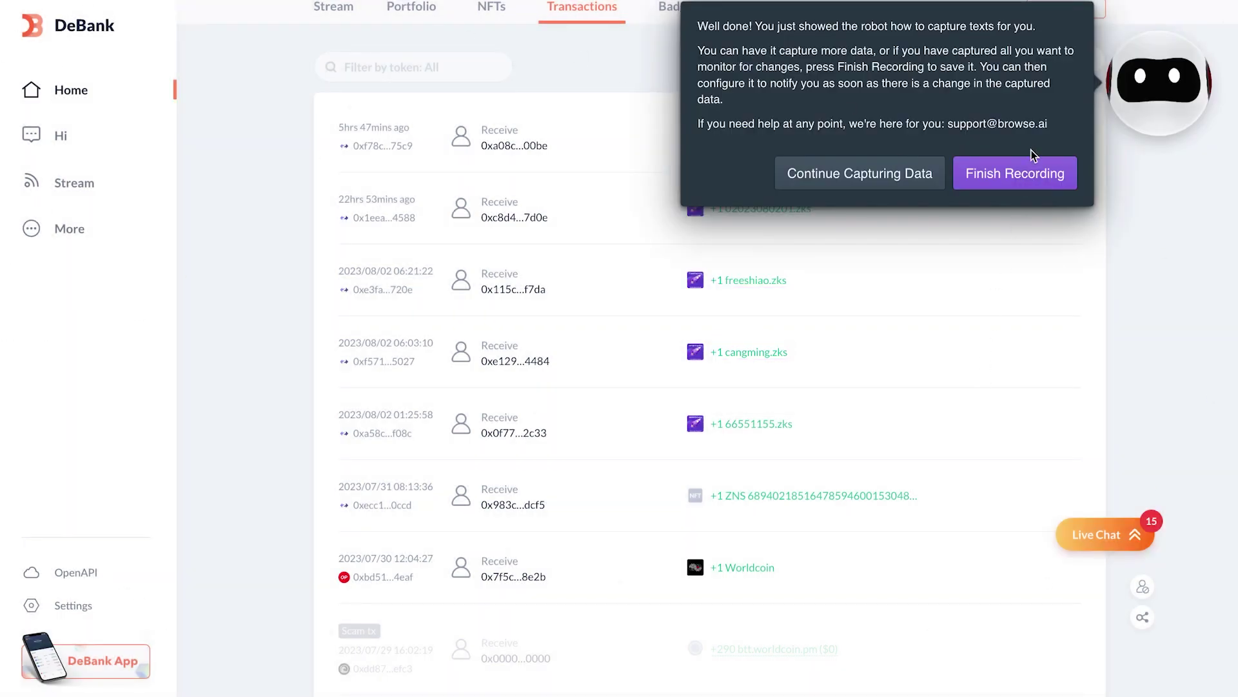
left_click(1028, 173)
type("Cry")
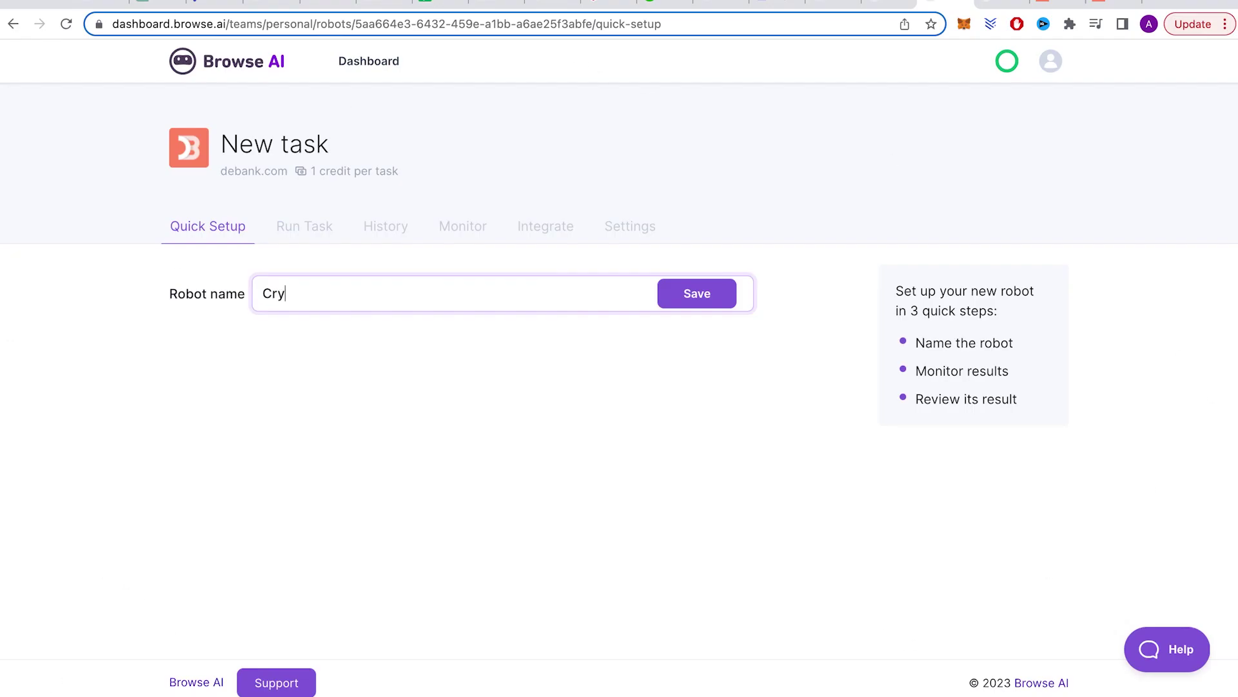
type("pto Trading Alert")
Step: Save the robot name and schedule it once every 1 Day at 11:00 AM with email change alerts
key("Return")
left_click(412, 385)
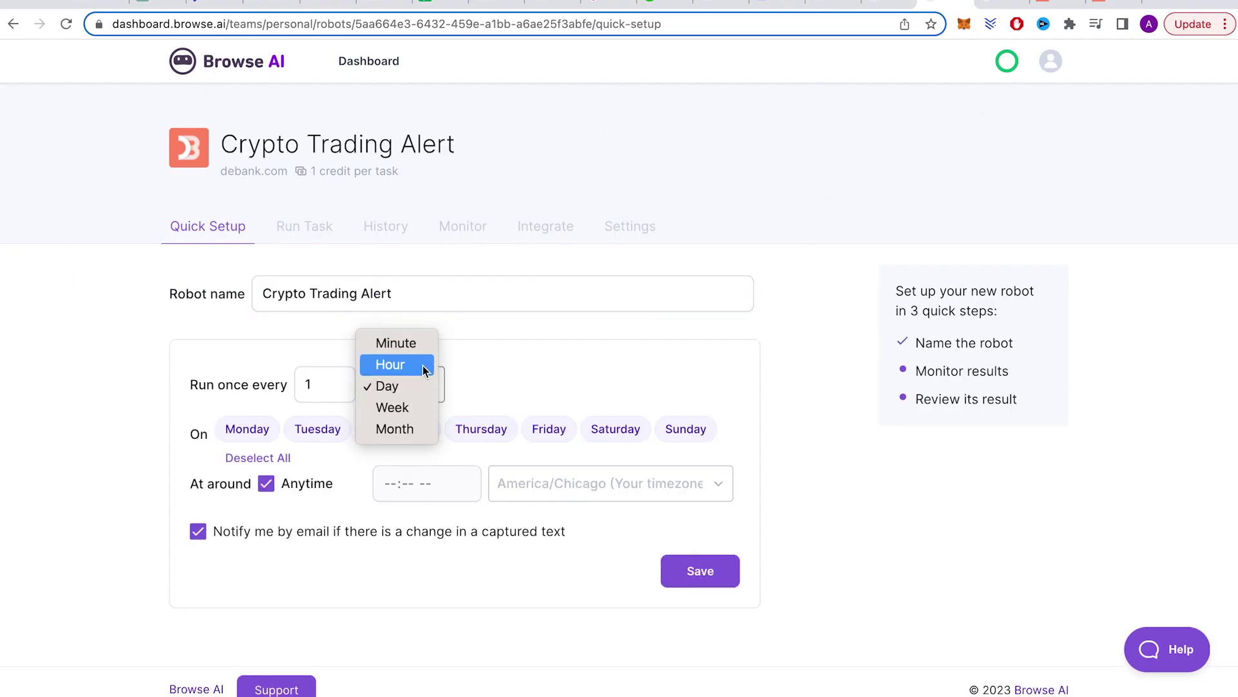
left_click(419, 344)
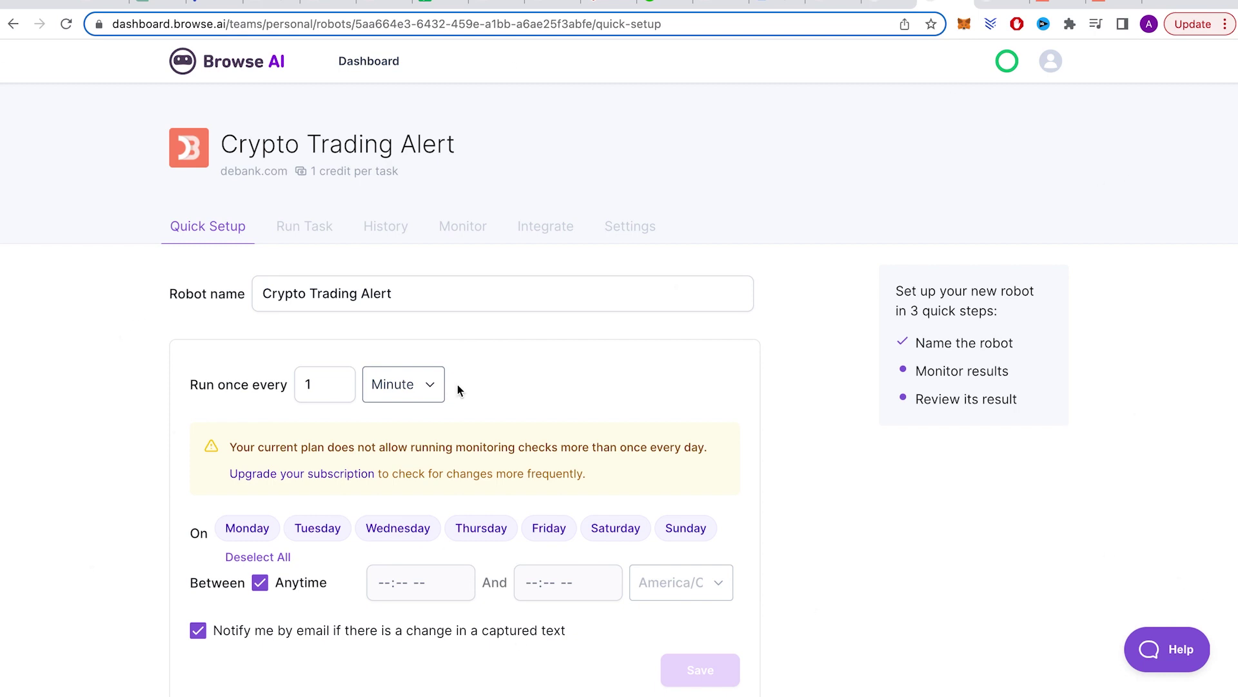
left_click(431, 383)
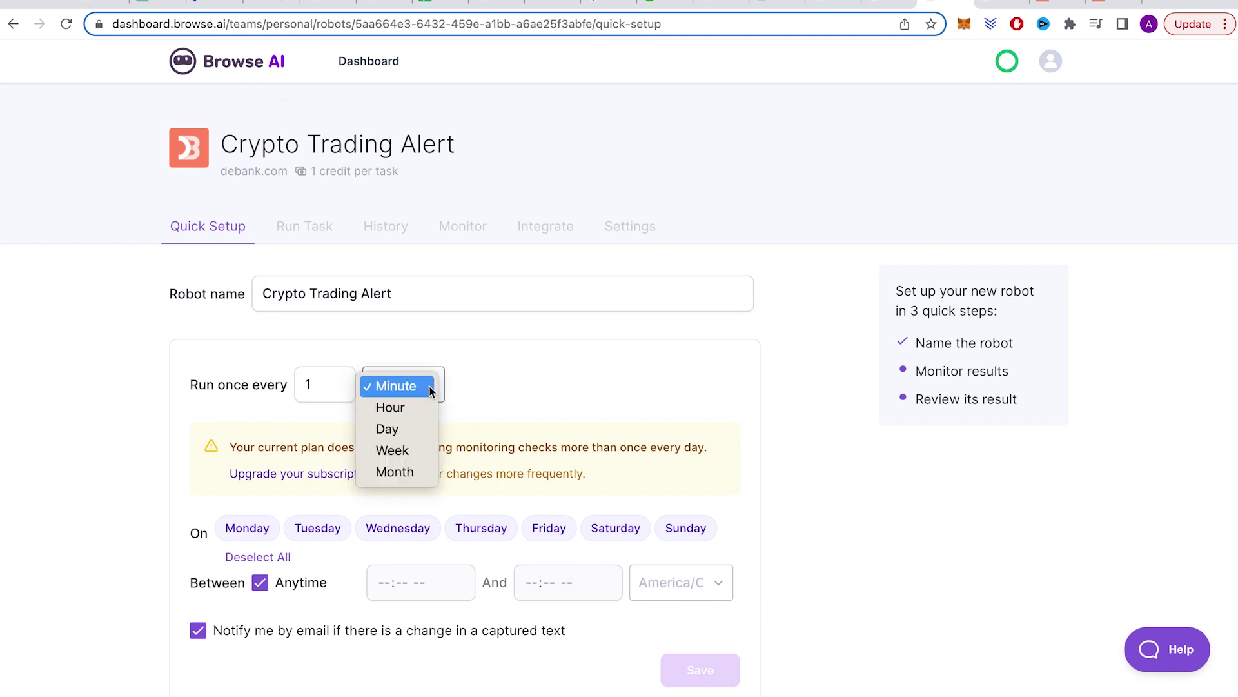
left_click(424, 431)
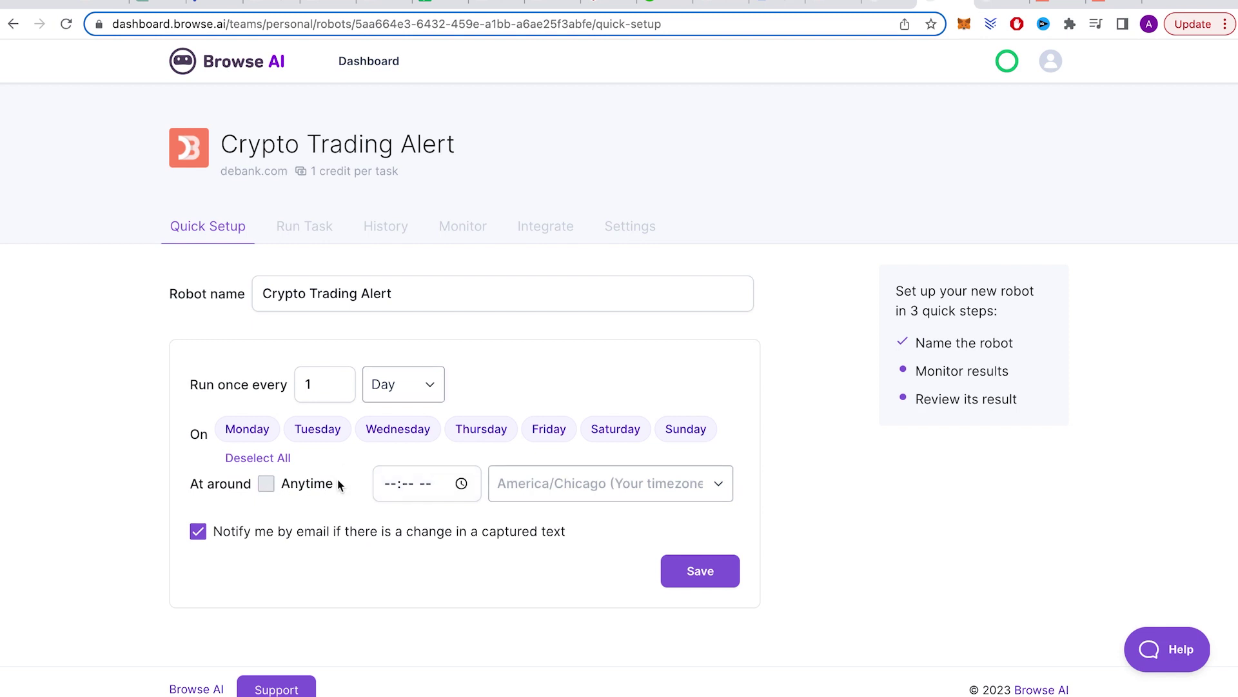
type("08:00 AM")
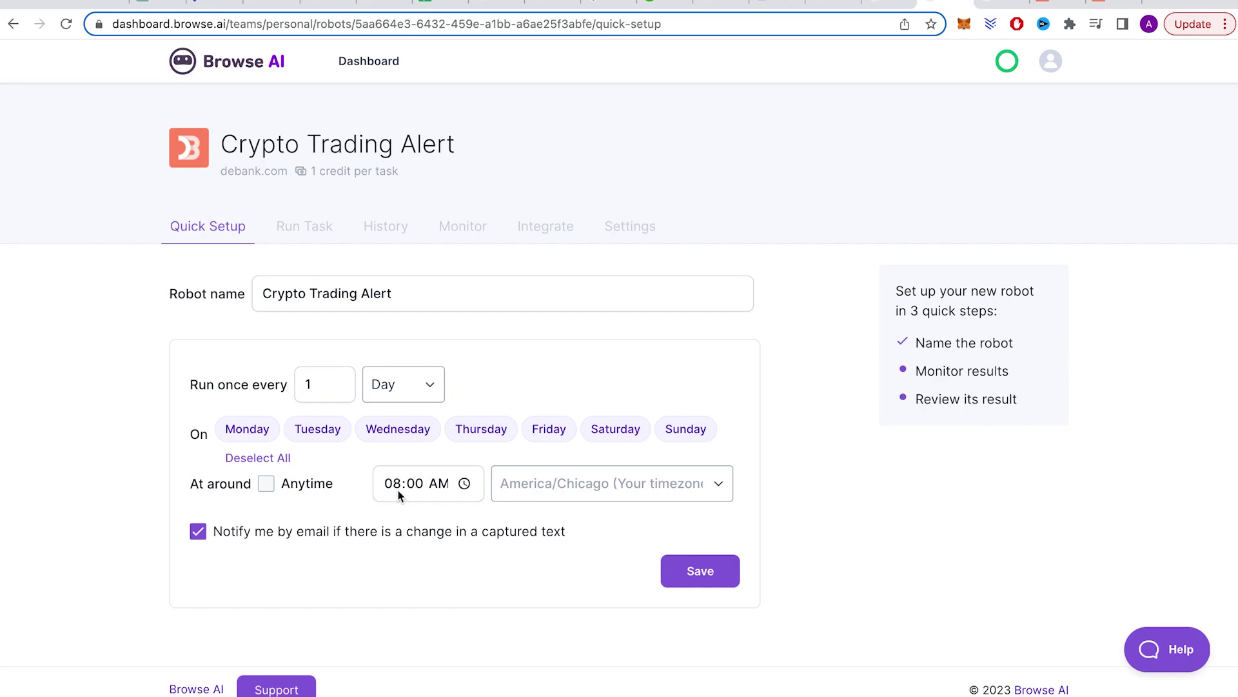
type("11")
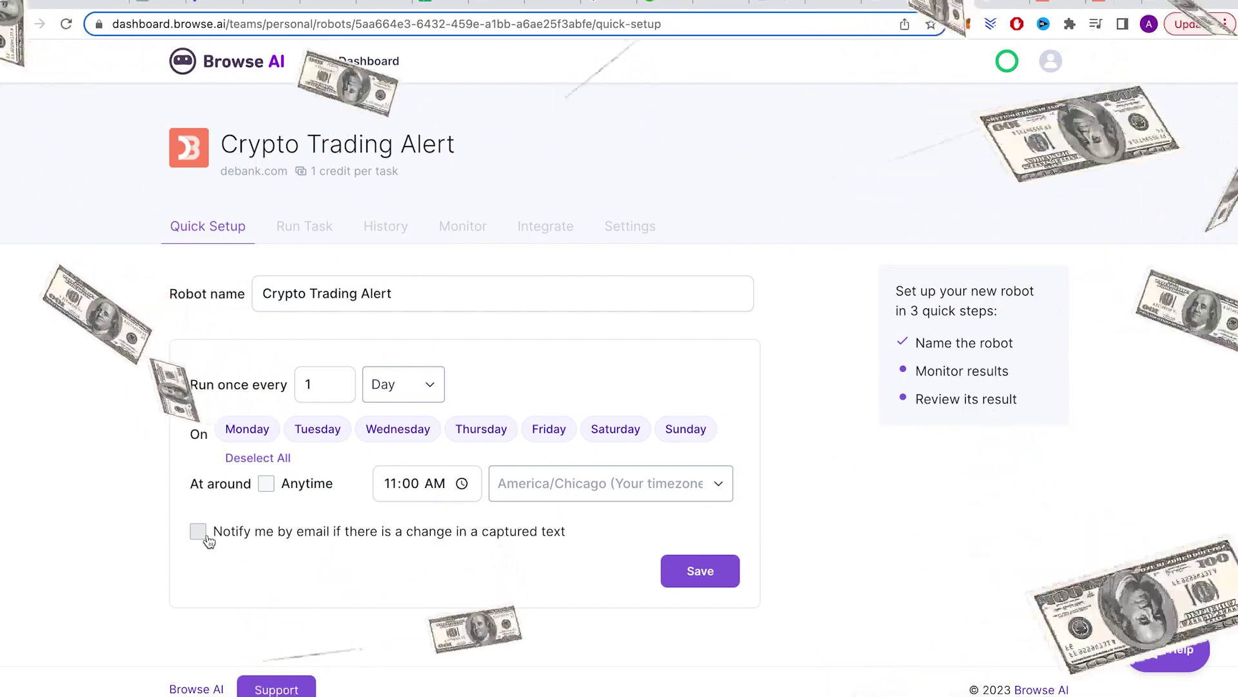
left_click(199, 531)
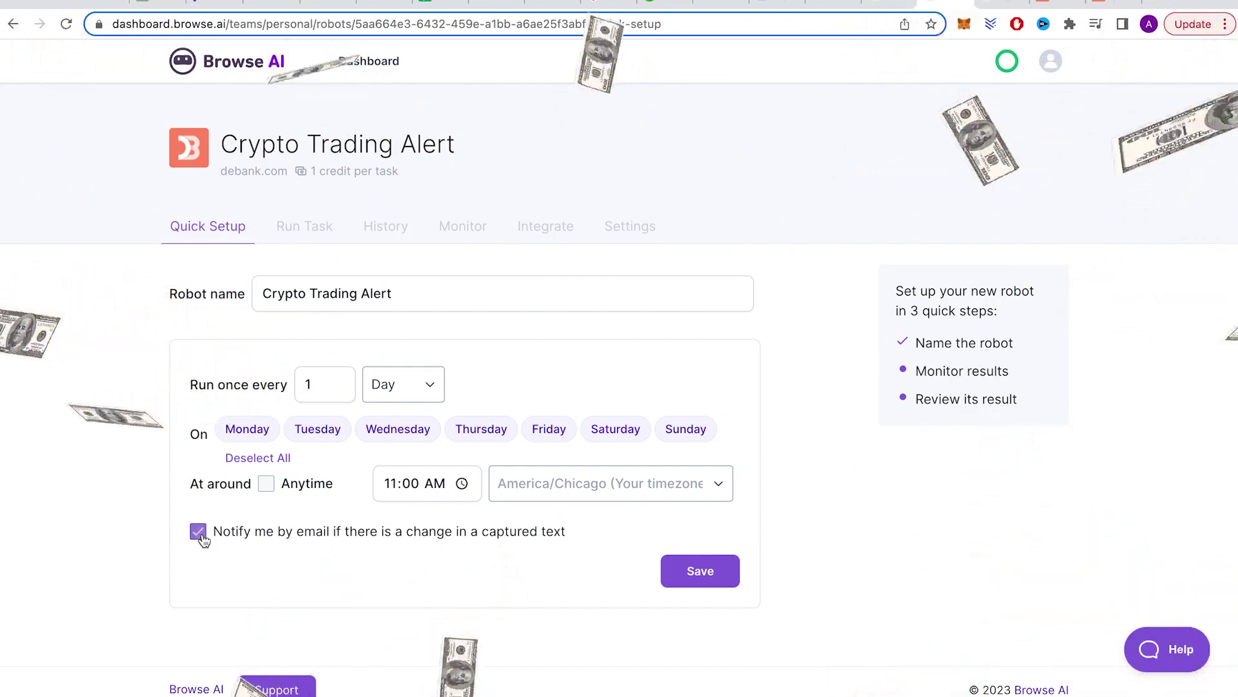
left_click(700, 571)
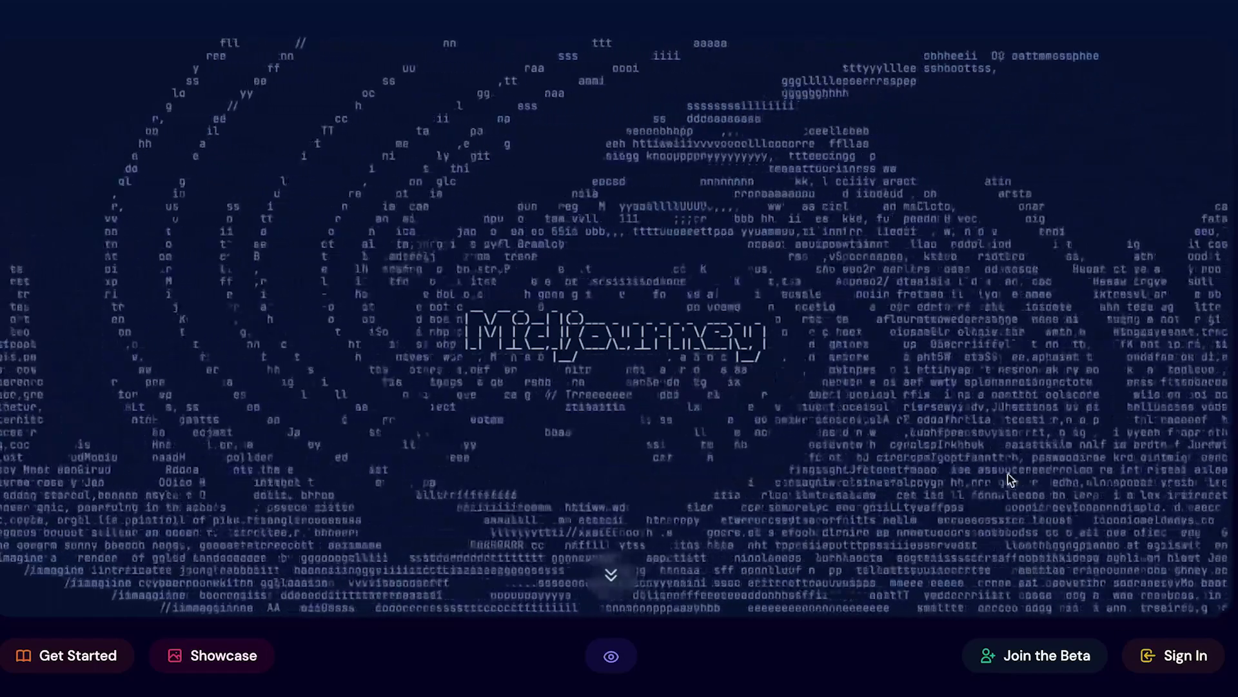
Step: Scroll down the Midjourney home page
scroll(651, 436, "down", 3)
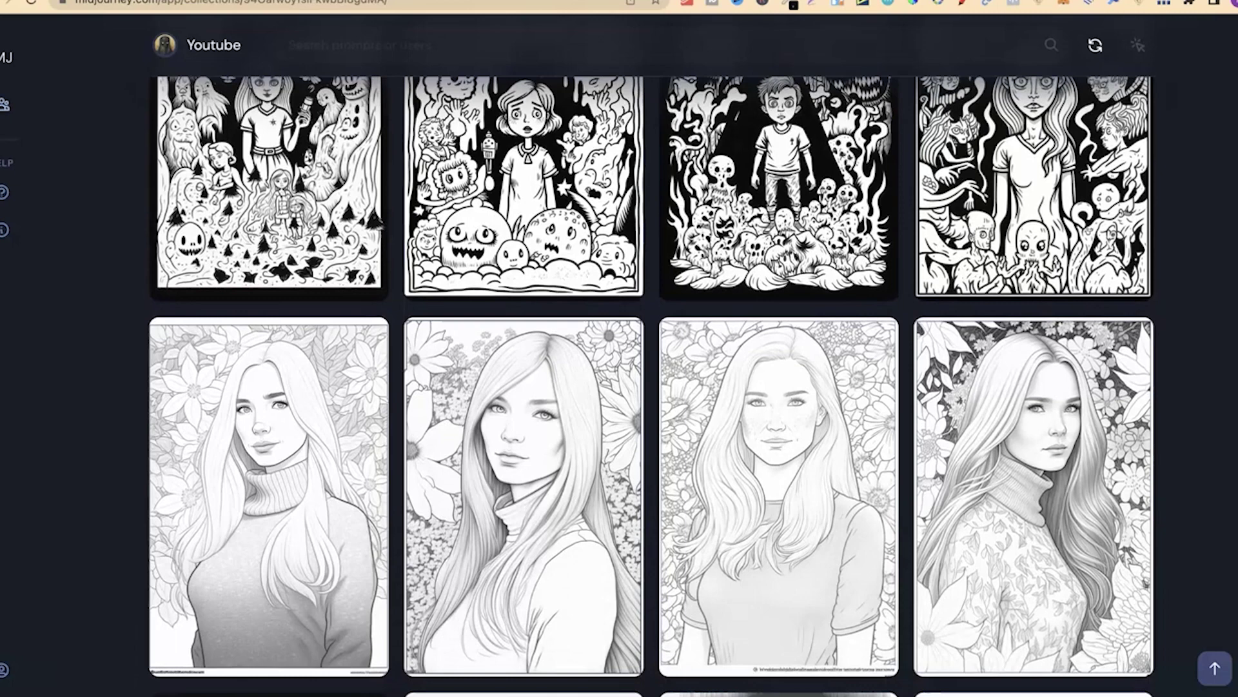
Step: Scroll down the Youtube collection's black-and-white coloring-page images
scroll(652, 387, "down", 2)
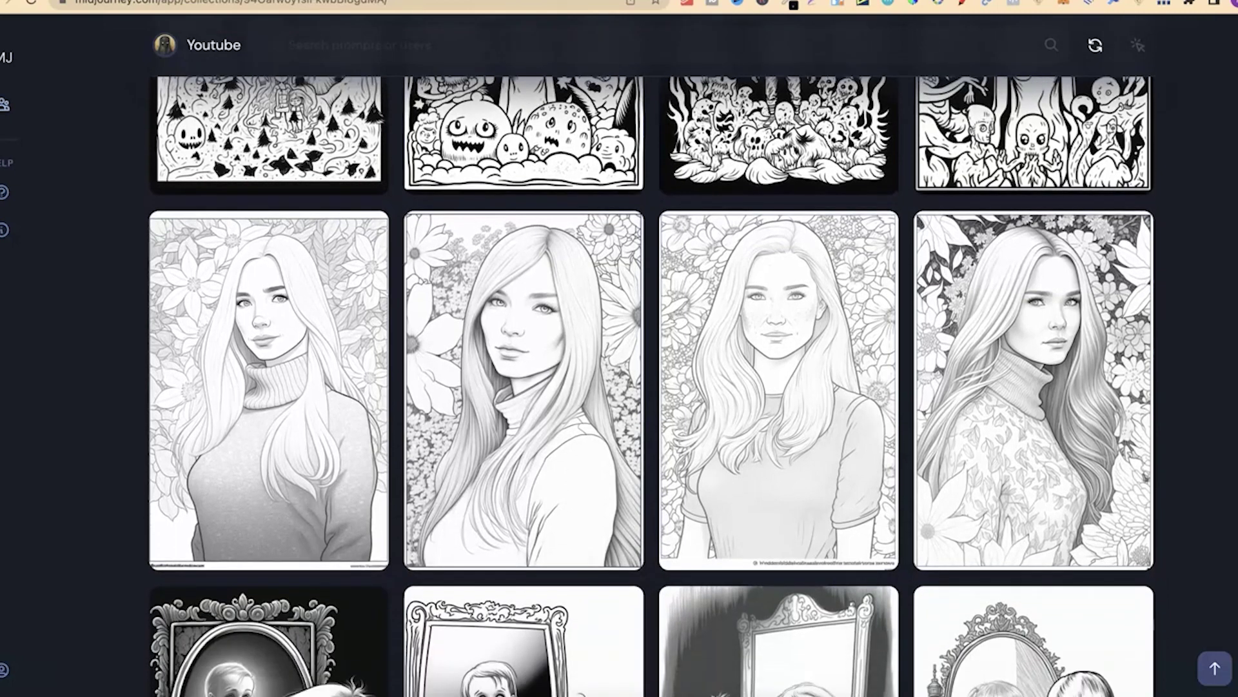
scroll(653, 387, "down", 3)
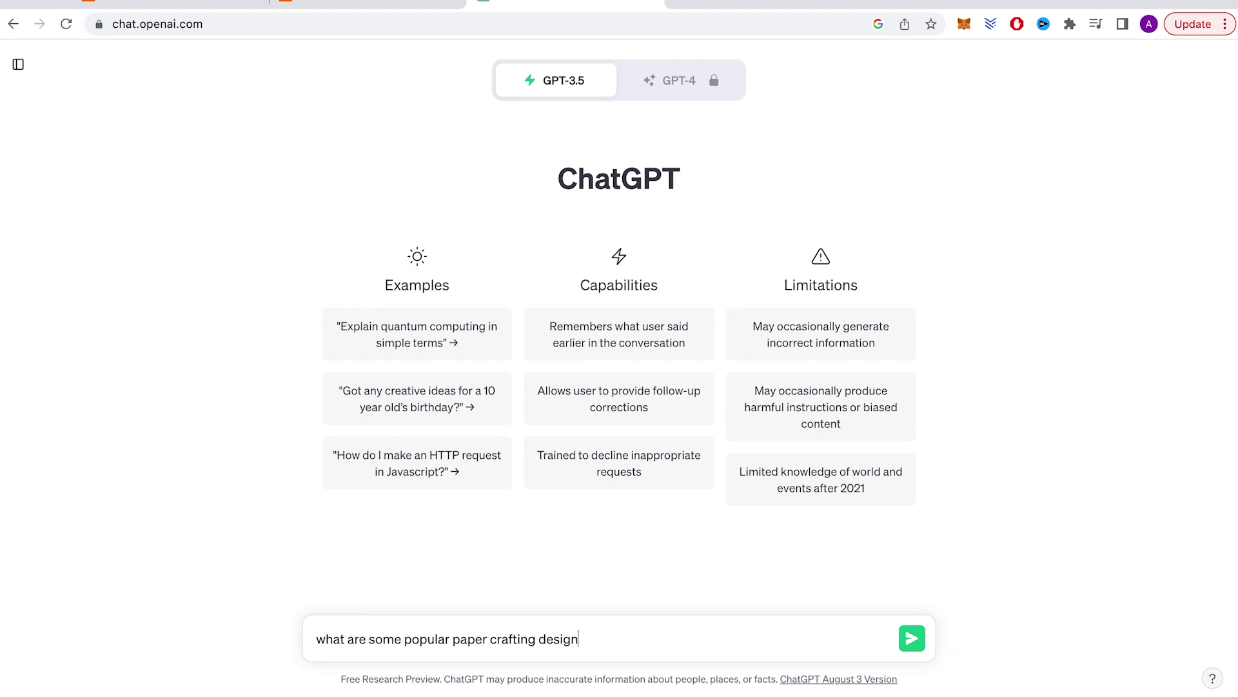
Step: Send the paper crafting trends question to ChatGPT, then browse Midjourney's $10, $30 and $60 plans
key("Return")
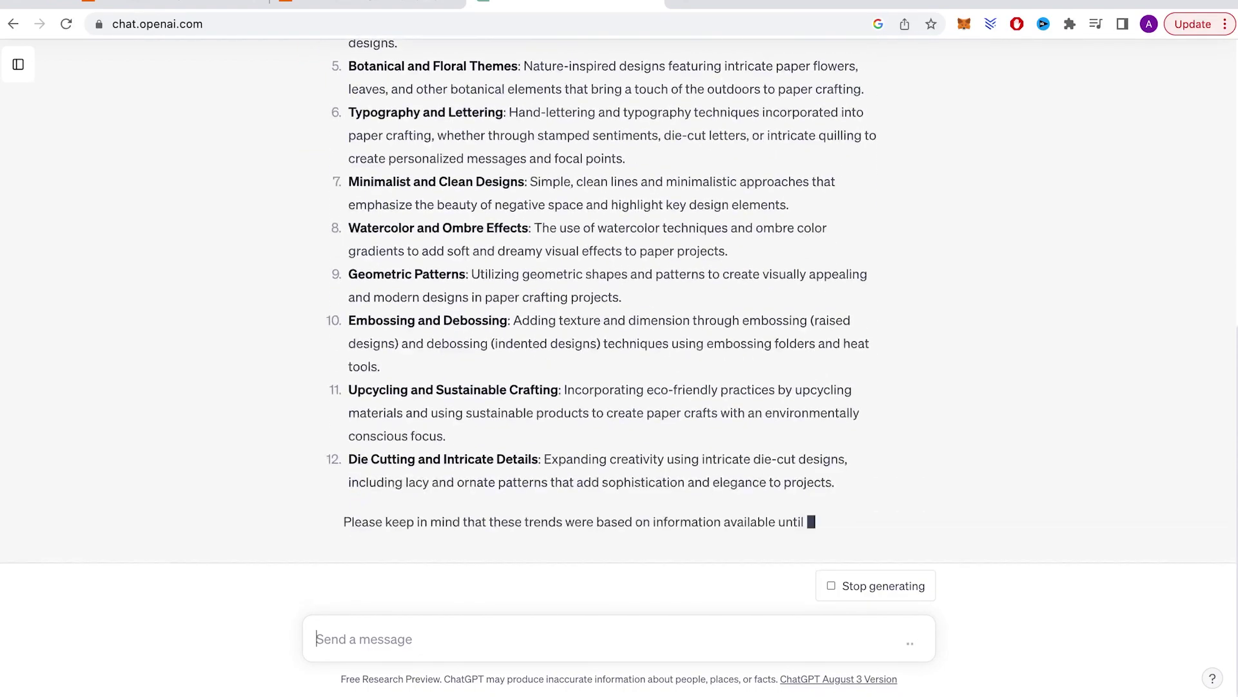
scroll(618, 348, "up", 3)
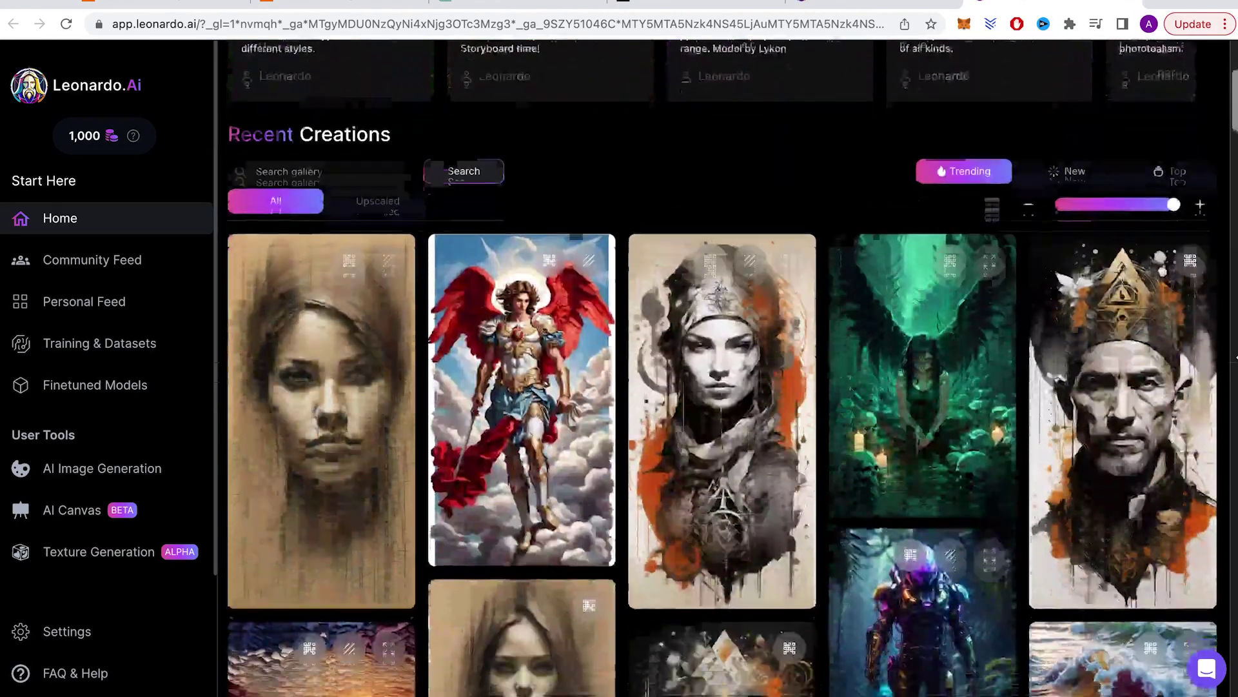
scroll(729, 367, "down", 4)
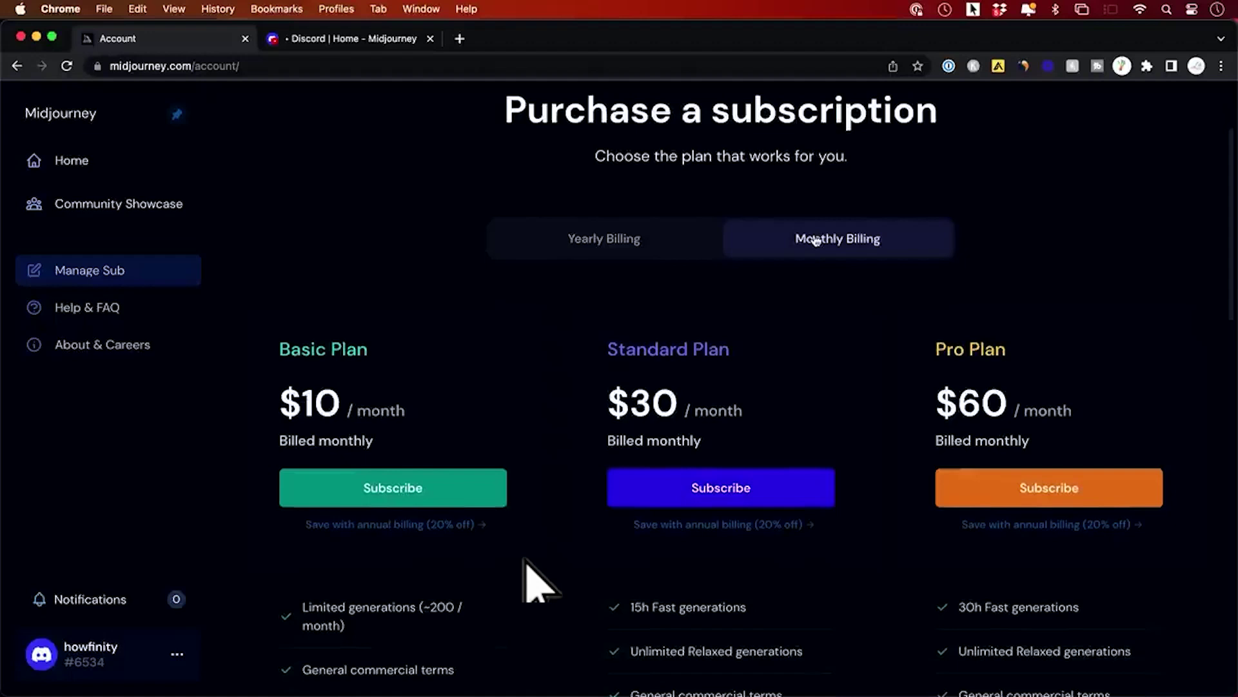
scroll(443, 471, "down", 3)
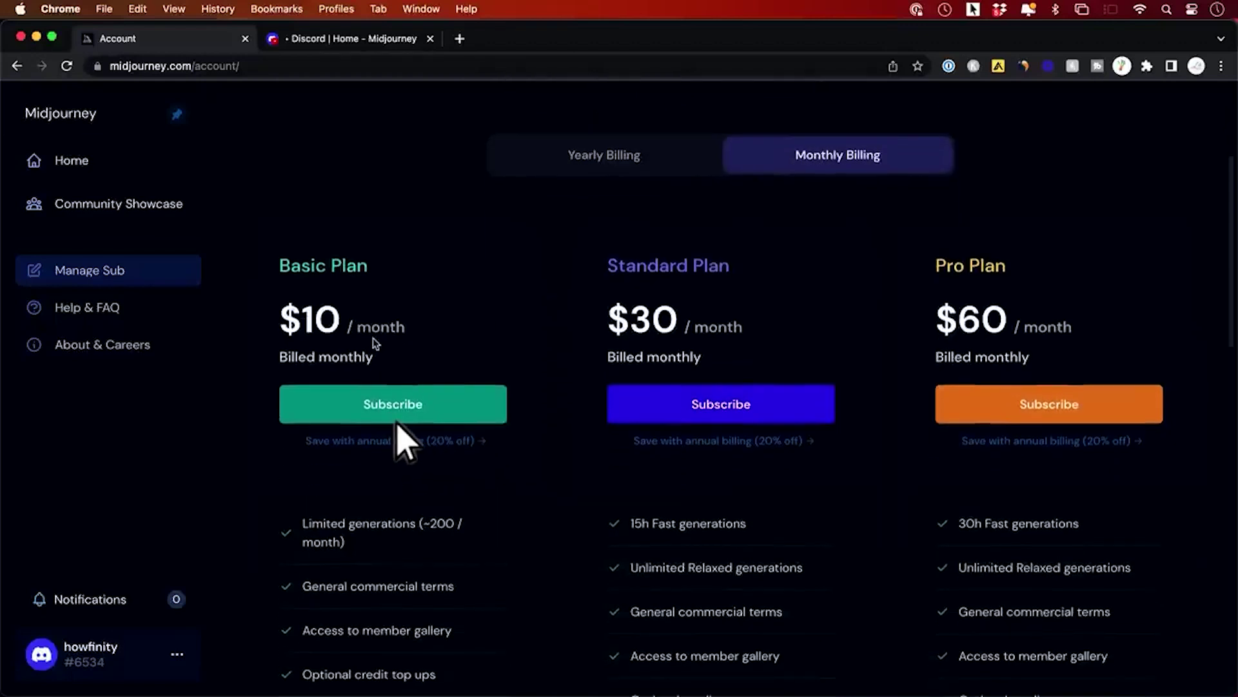
scroll(393, 445, "down", 2)
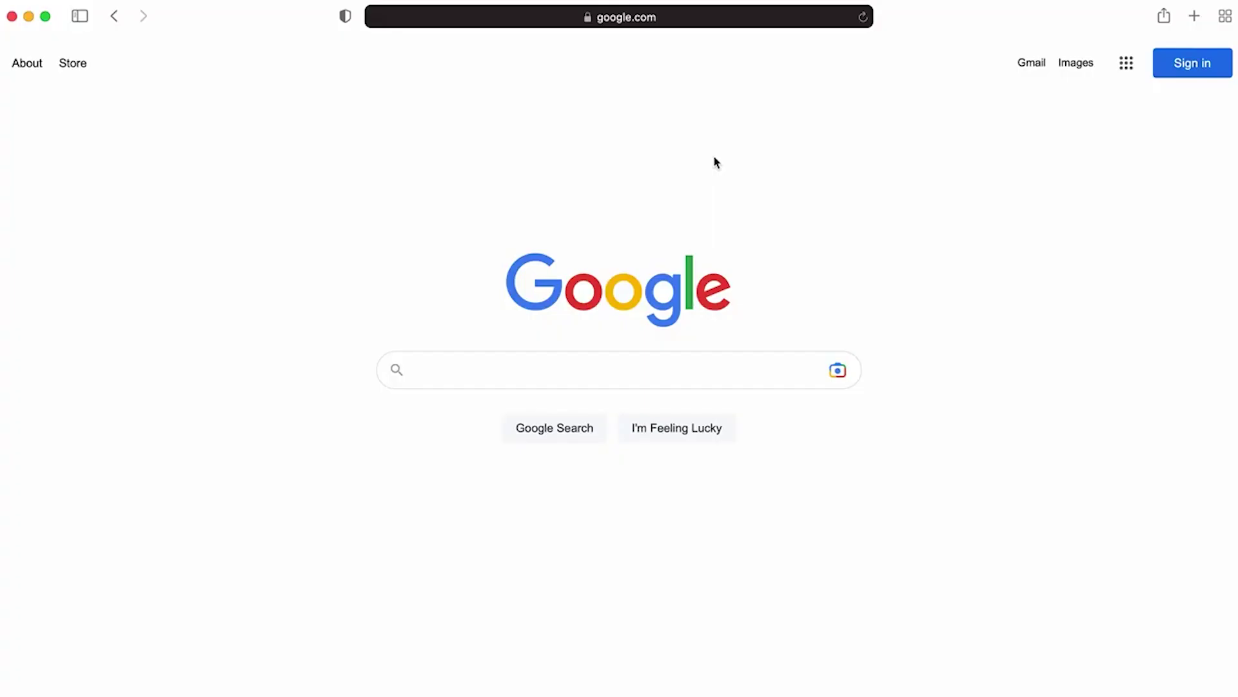
Step: Go to the Midjourney website from Safari's address bar
key("super+l")
type("midjourney")
key("Return")
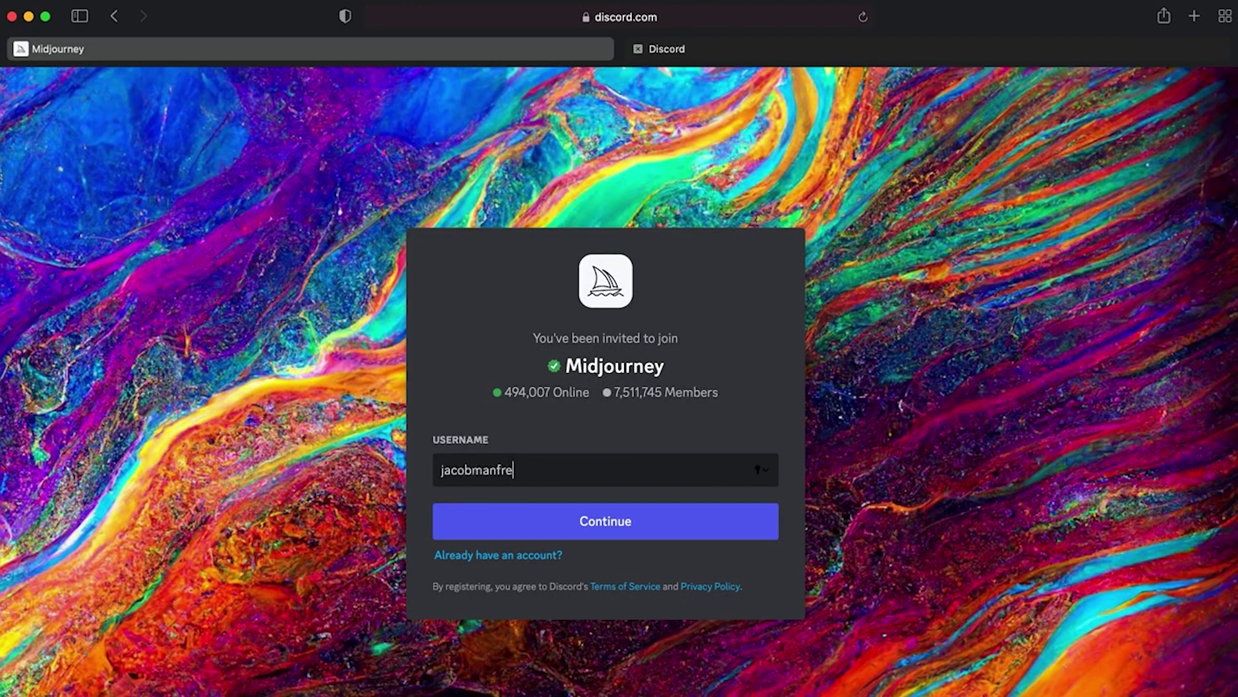
Step: Join the Midjourney Discord server with a new username, pass the captcha, and start an /imagine prompt
type("jacobmanfred123")
key("Return")
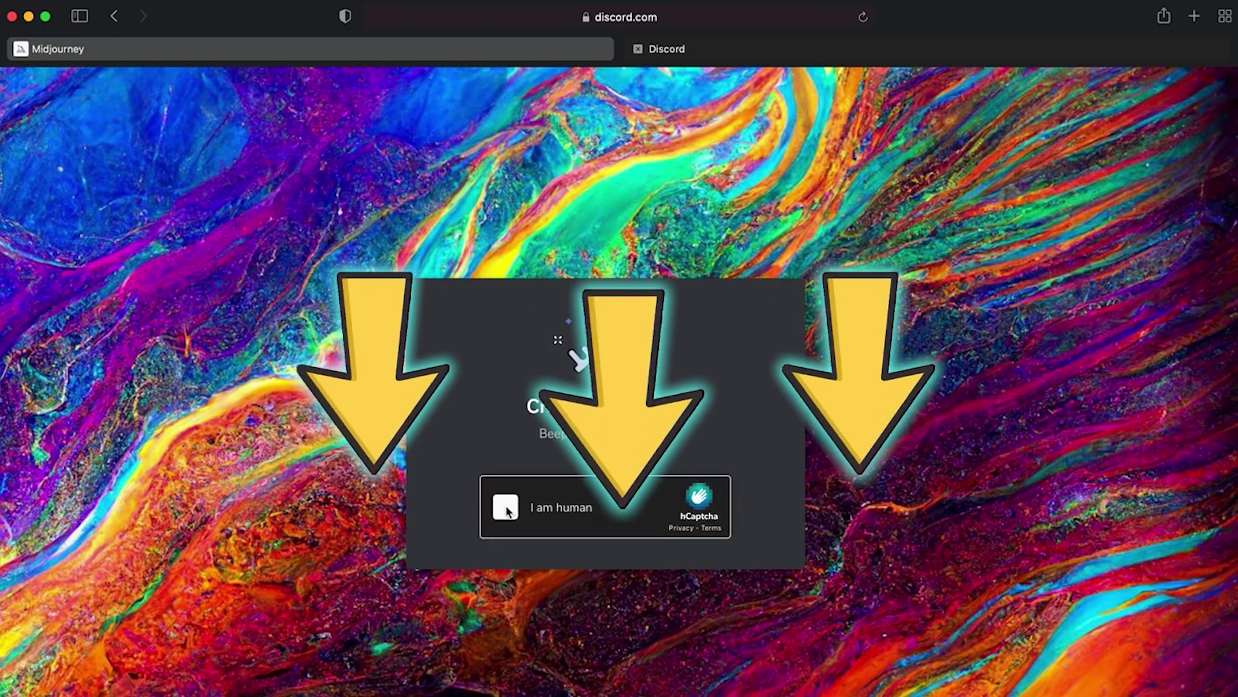
left_click(507, 508)
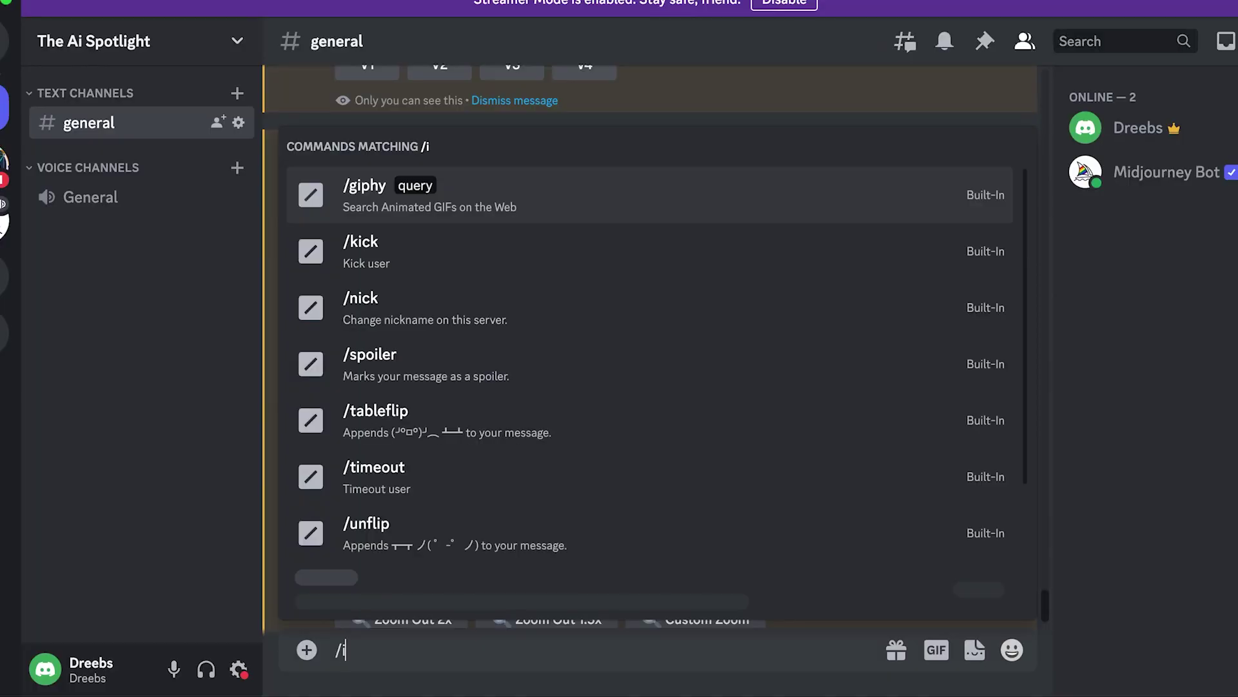
type("magine")
key("Return")
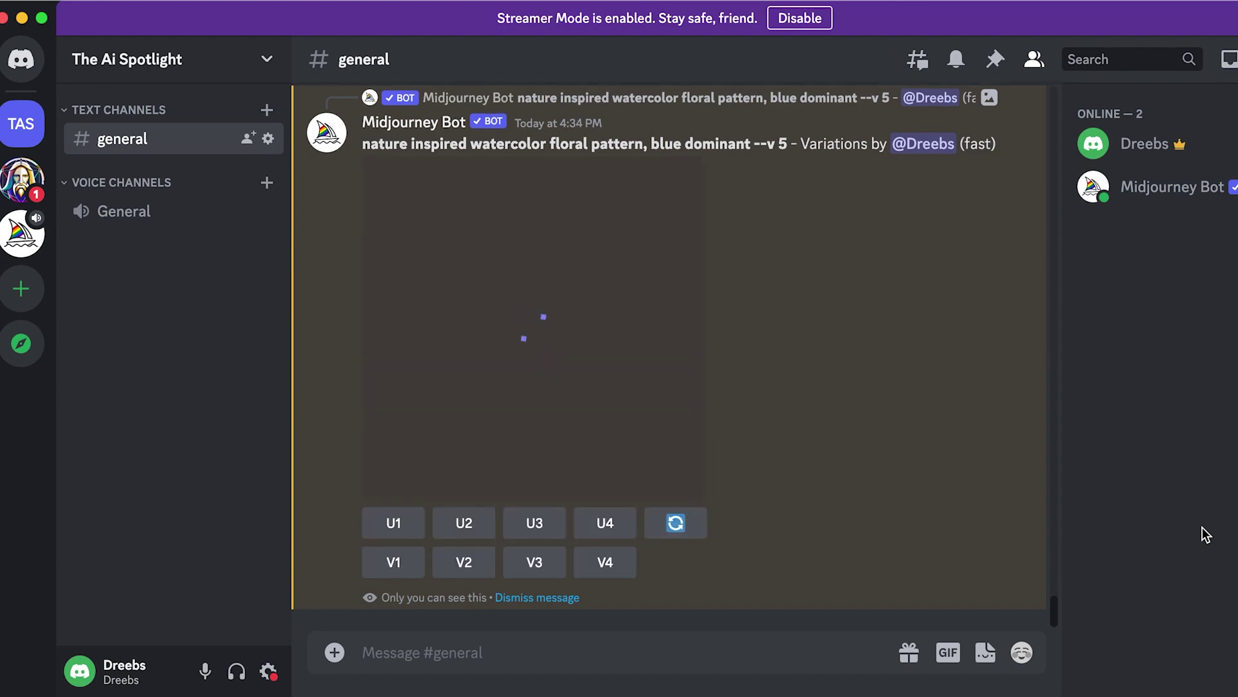
Step: Preview the floral grid, rerun the blue watercolor floral prompt with --tile, and enlarge the result
left_click(622, 446)
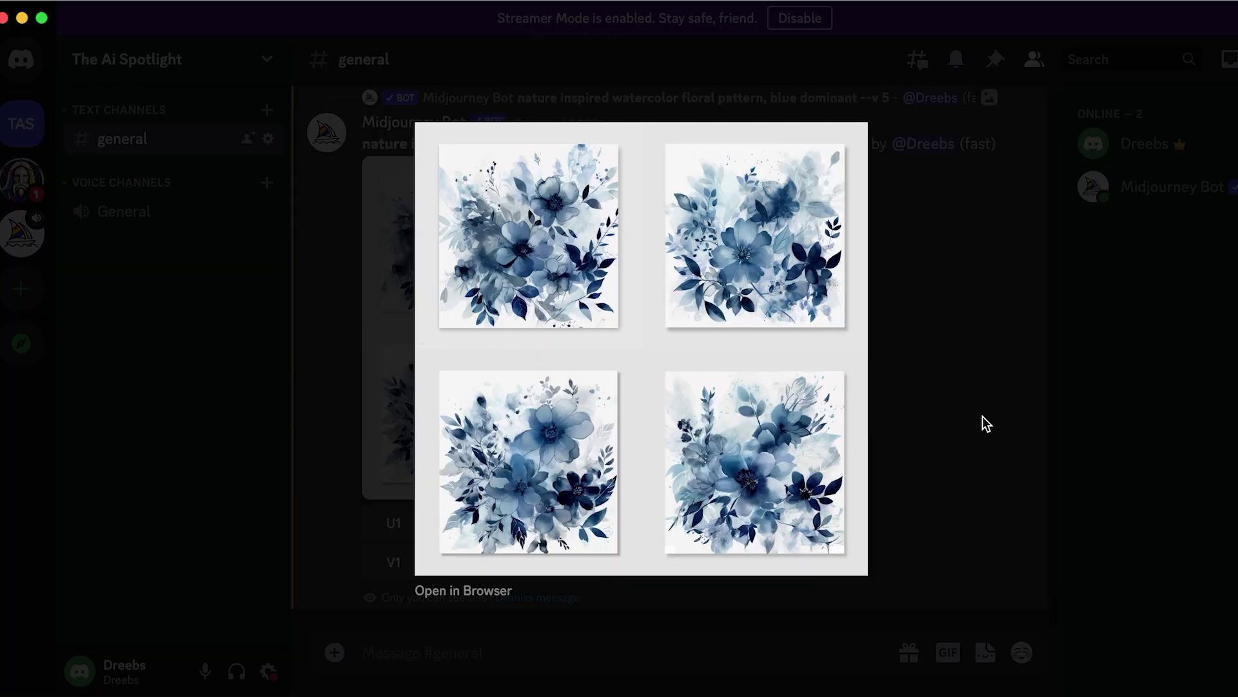
left_click(985, 423)
type("/")
key("Return")
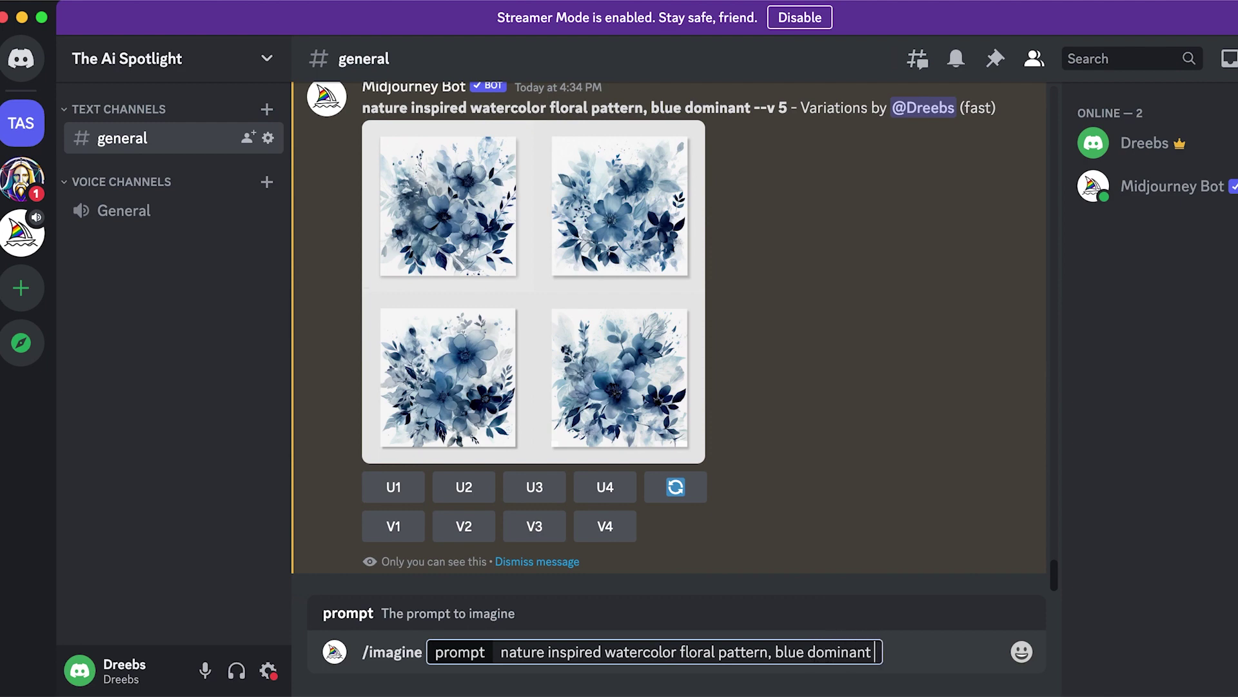
key("Return")
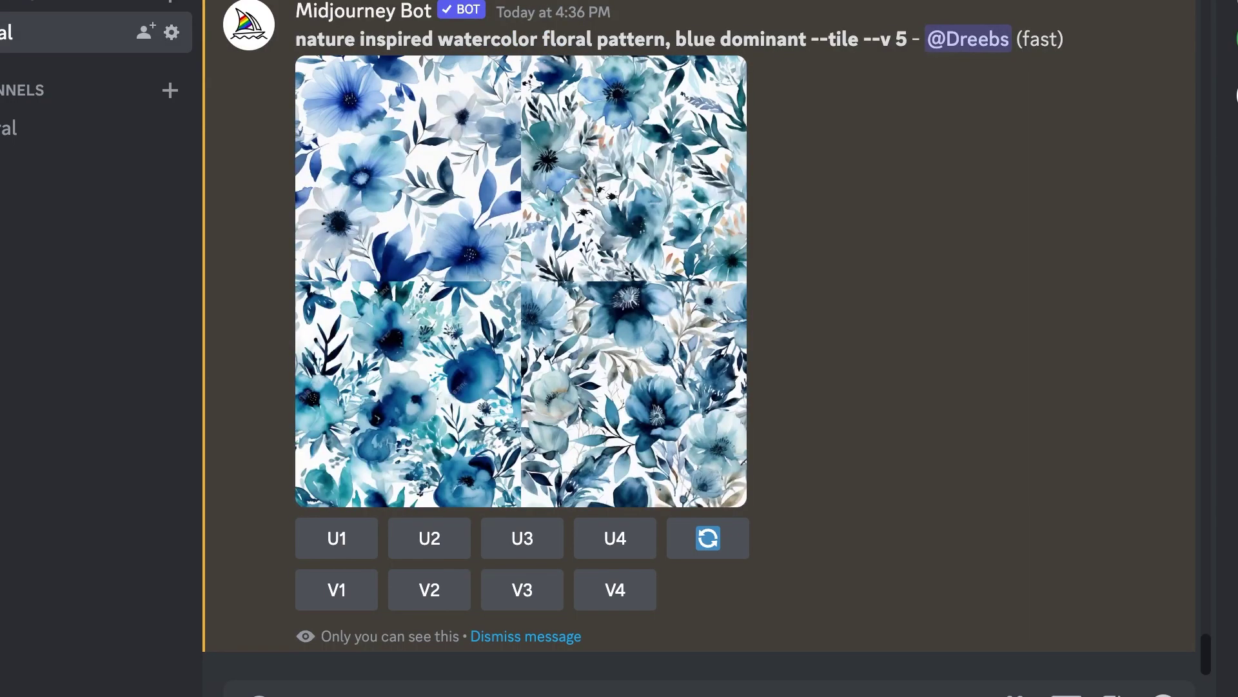
left_click(607, 380)
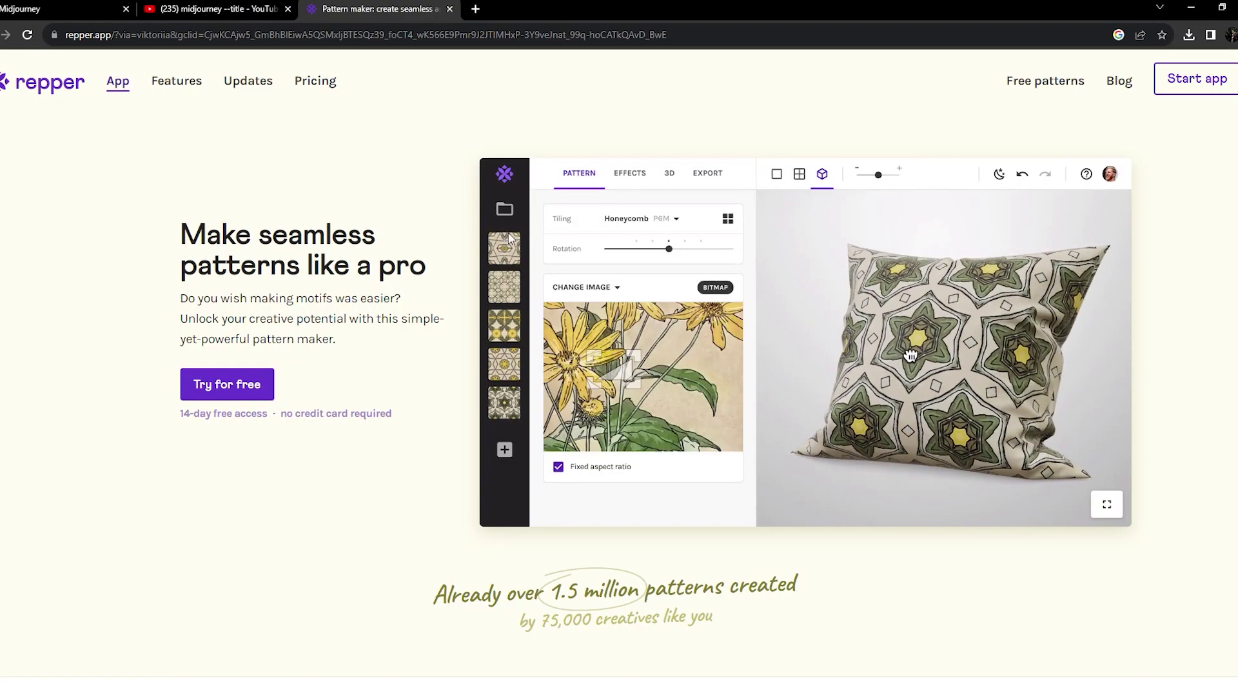
Step: Scroll down the repper.app homepage toward the Start app button
scroll(511, 235, "down", 1)
scroll(511, 233, "down", 2)
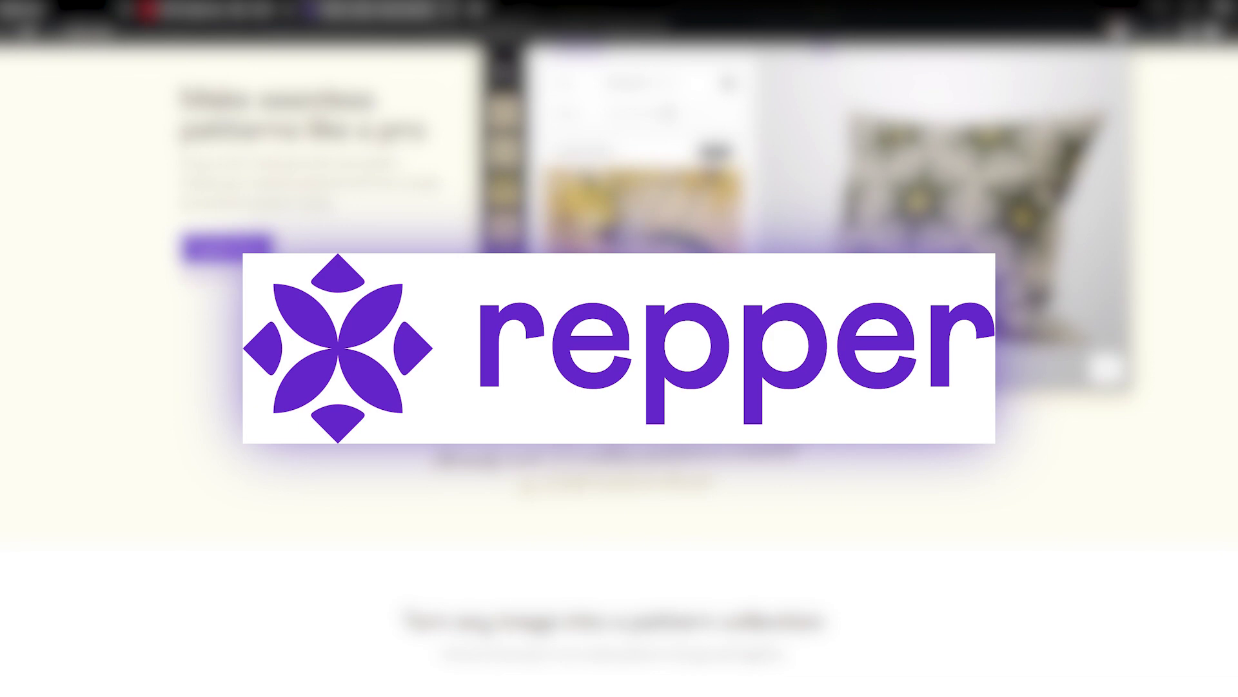
scroll(511, 233, "down", 6)
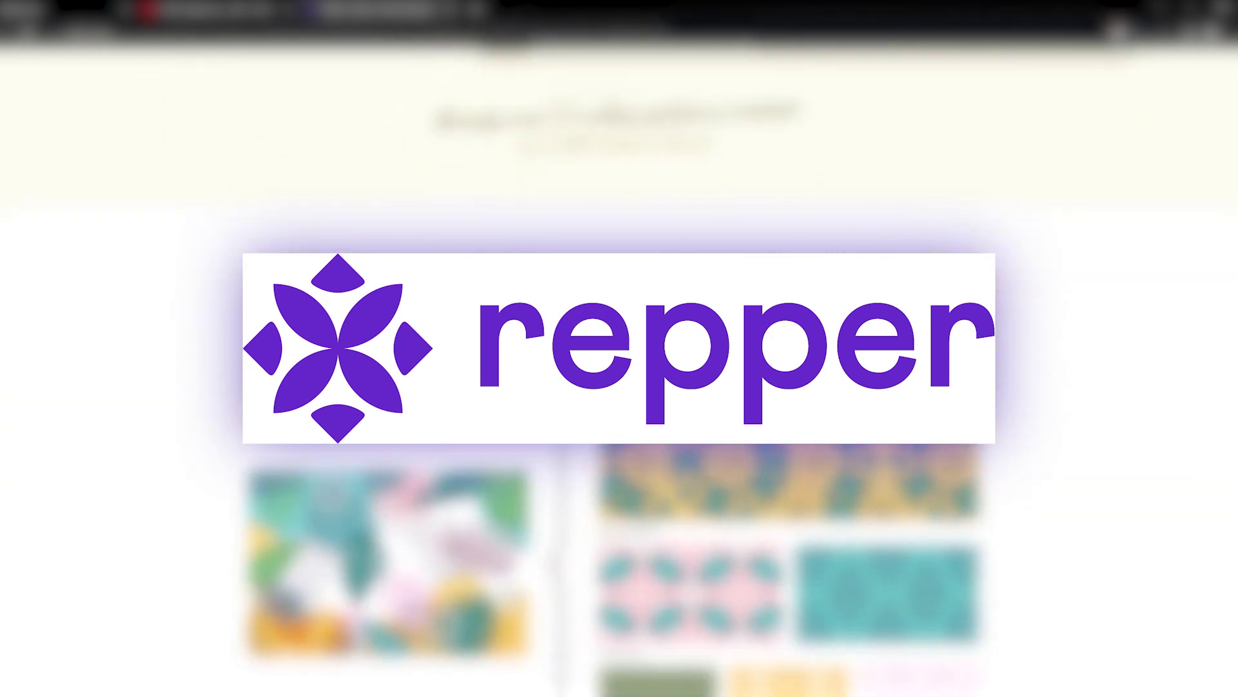
scroll(511, 233, "down", 6)
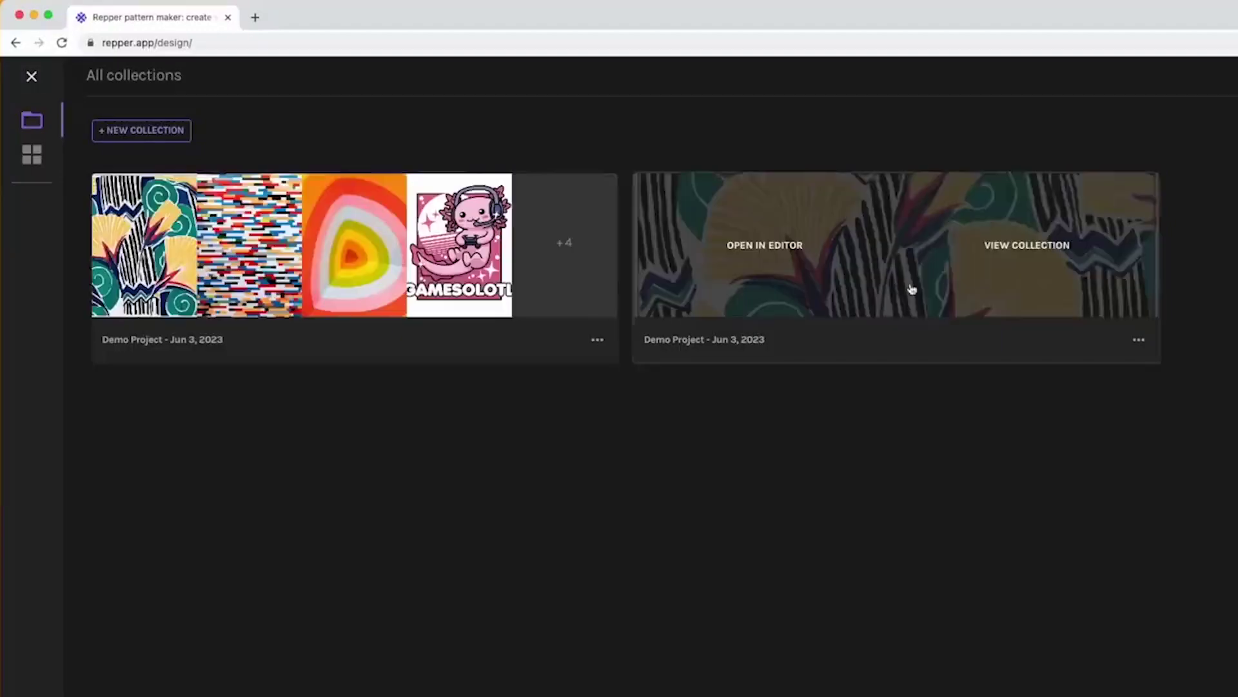
mouse_move(164, 273)
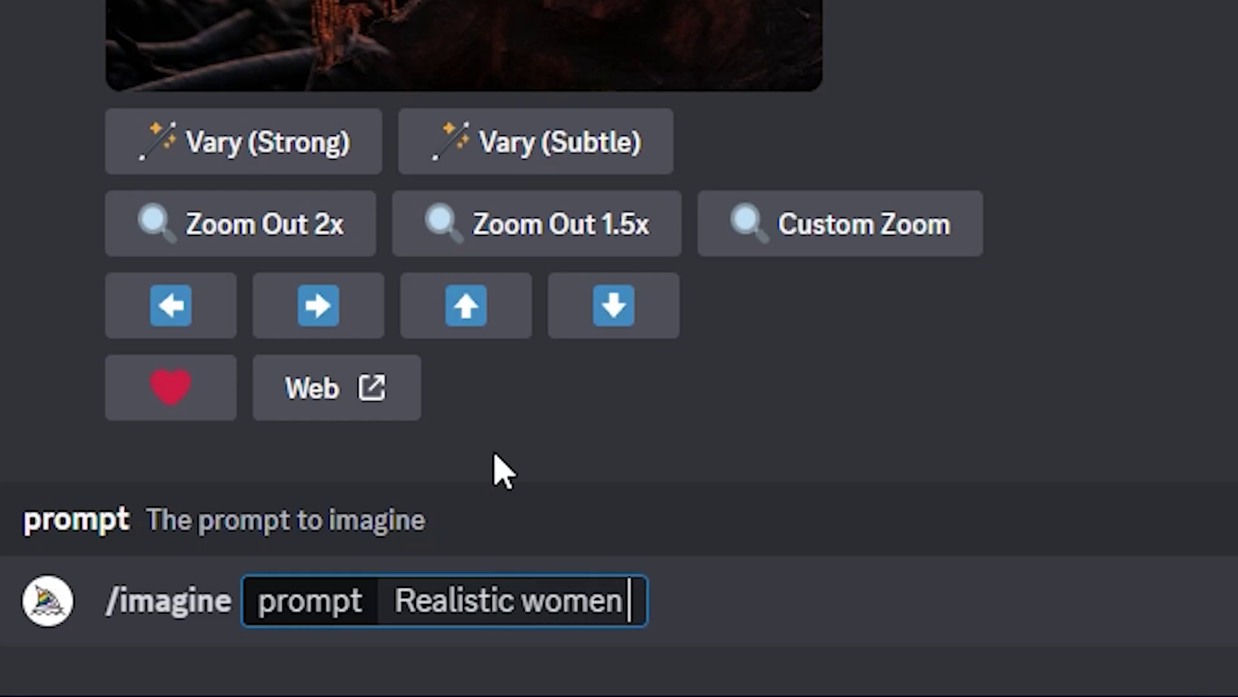
Step: Complete the /imagine prompt text as 'Realistic women image 4'
type("age 4")
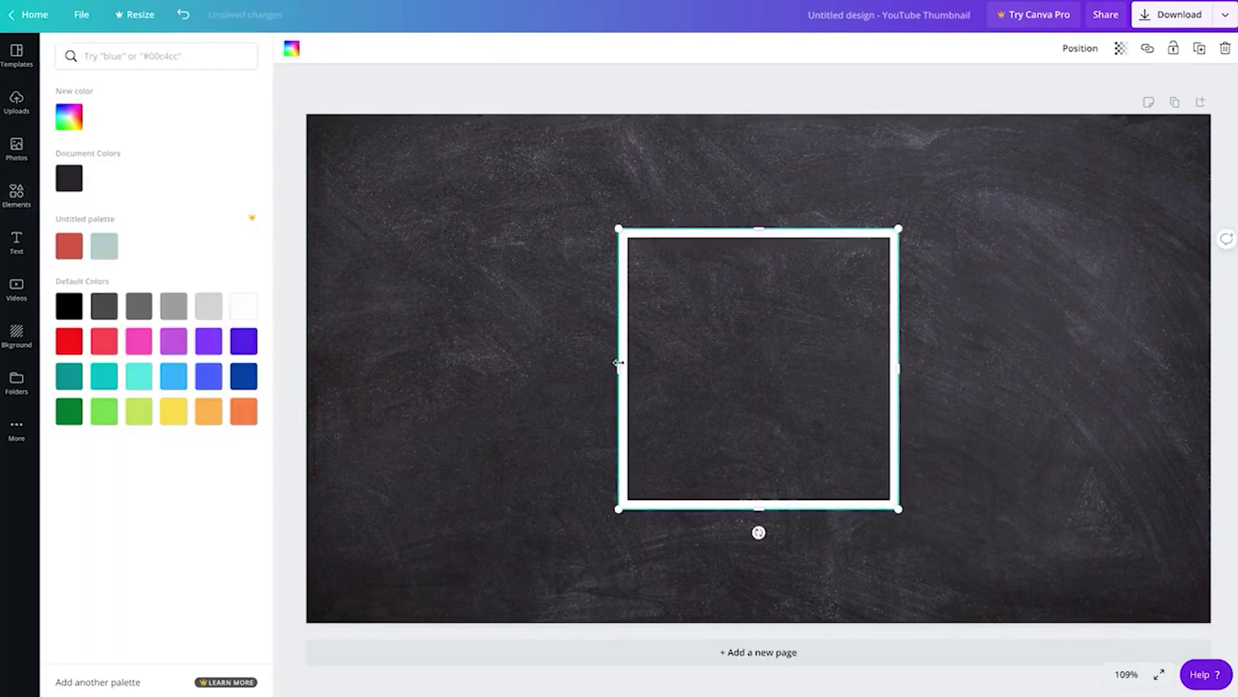
Step: Widen the chalkboard frame, edit the FOR REMOTE LEARNING title, then search Thank You Card templates
left_click_drag(618, 363, 340, 362)
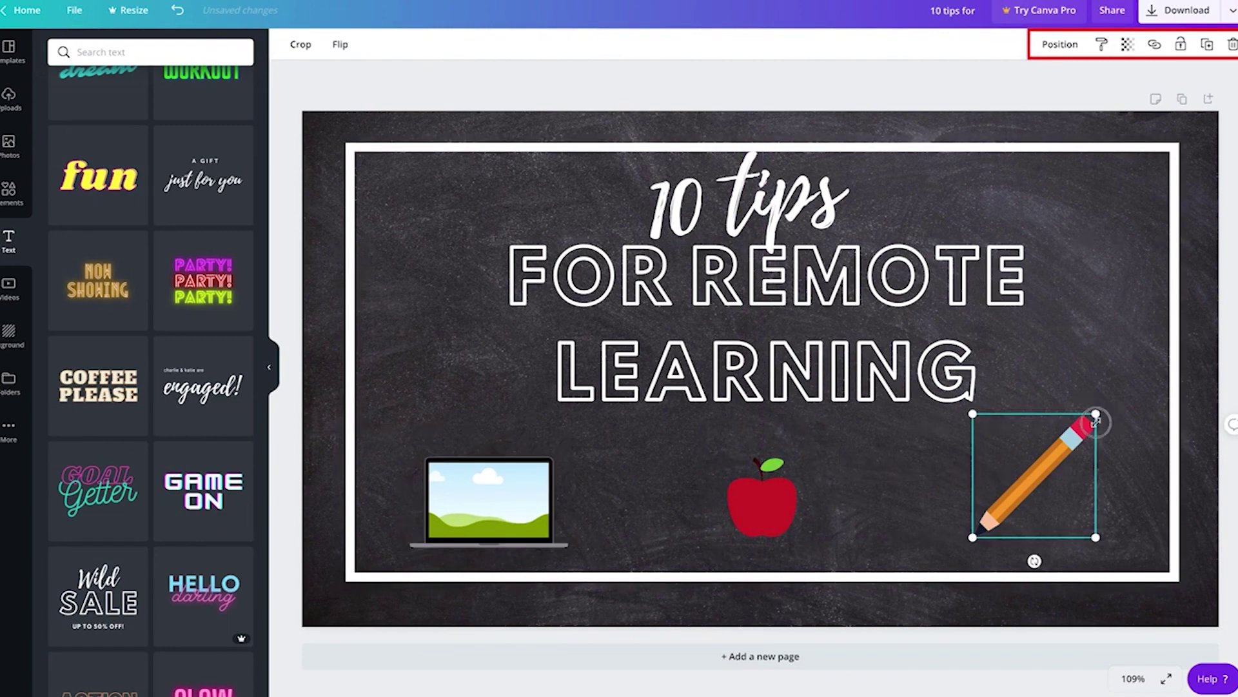
left_click(847, 315)
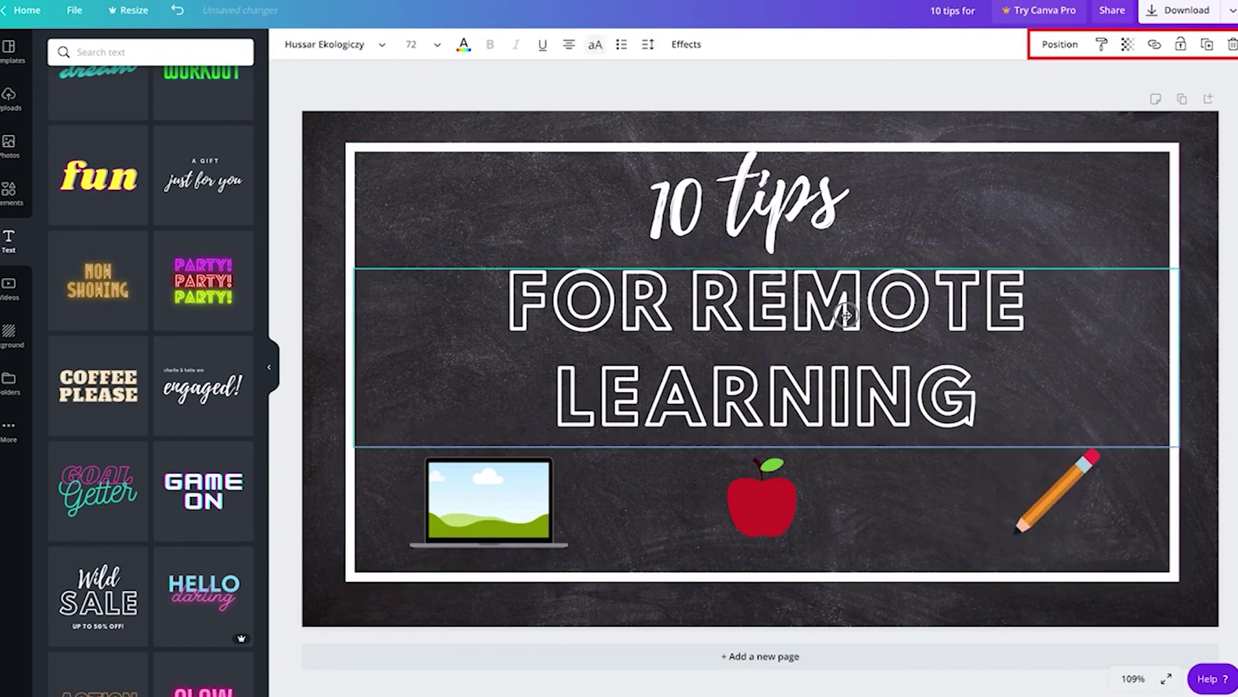
left_click(816, 92)
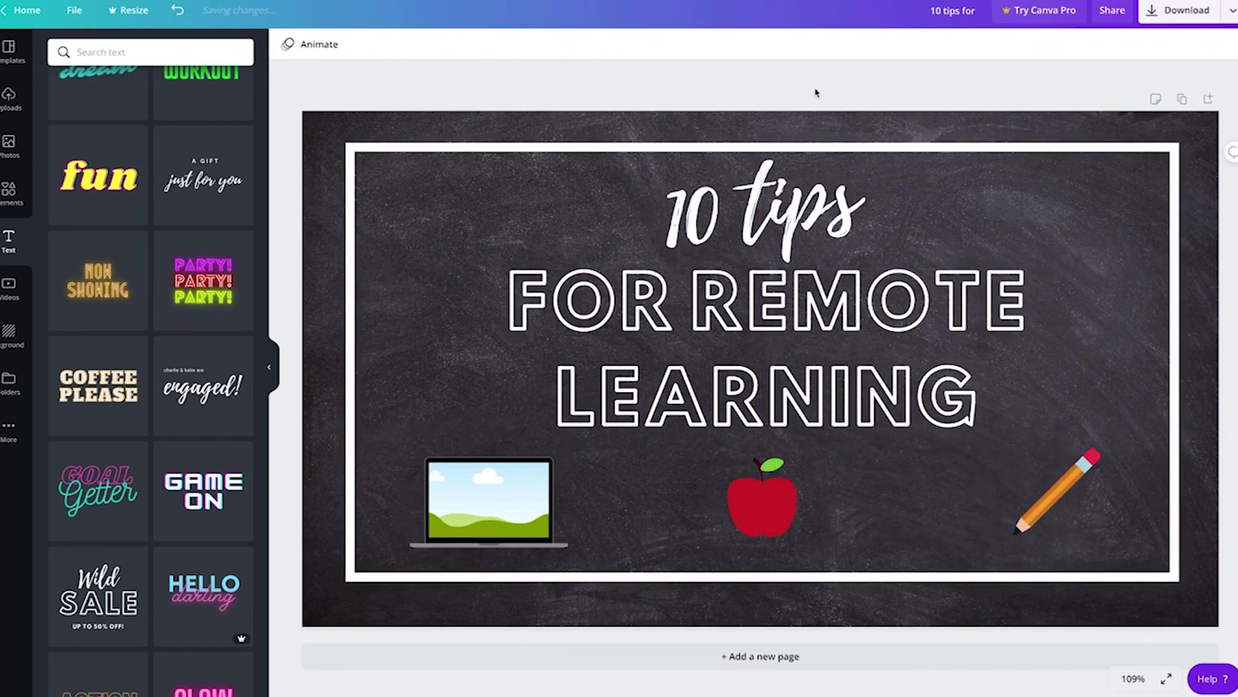
left_click(1133, 679)
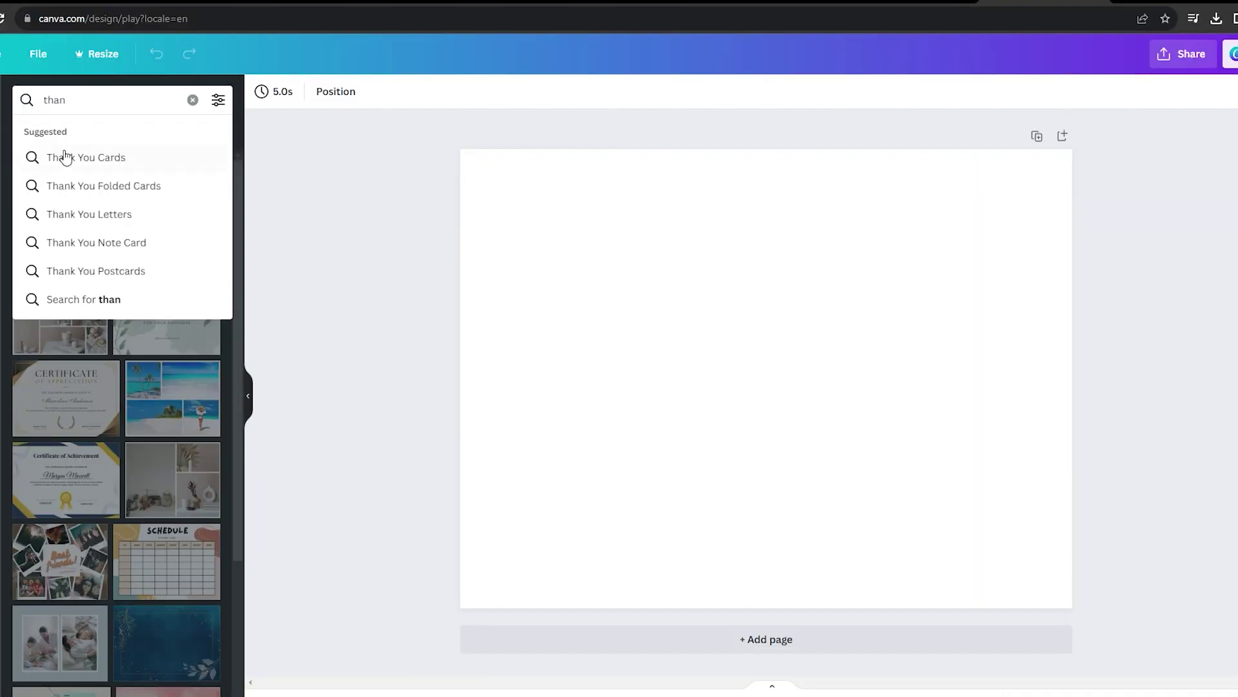
left_click(93, 161)
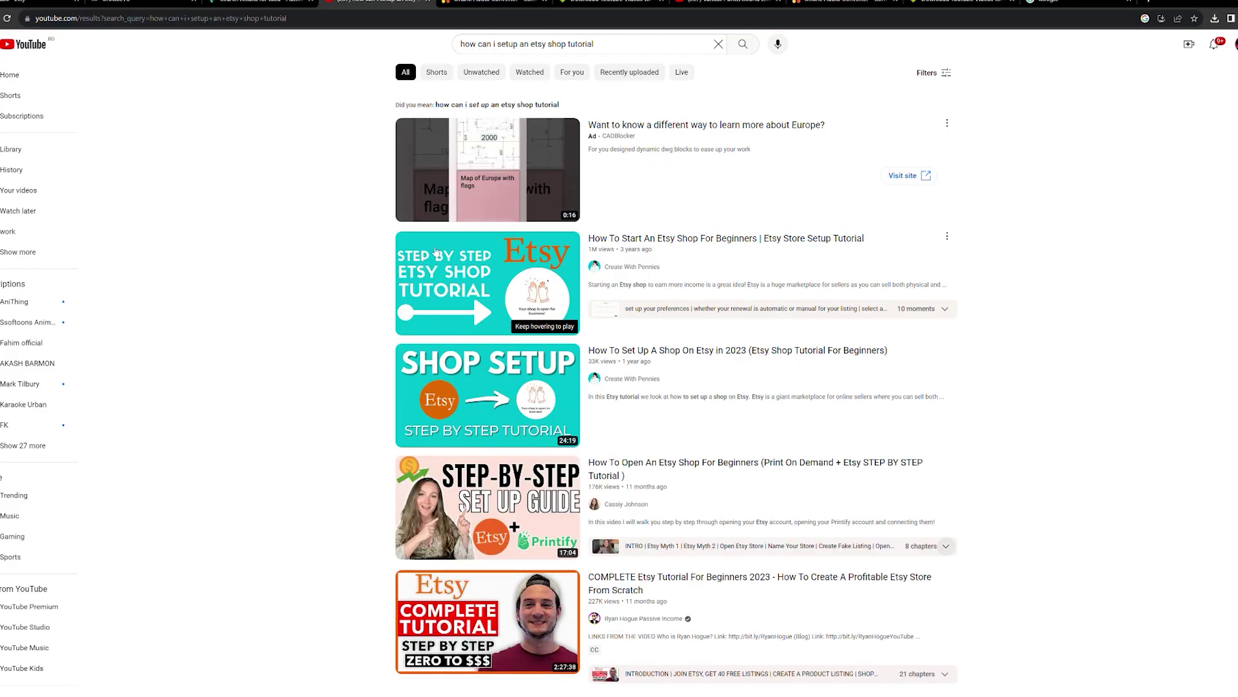
Step: Scroll through the YouTube results for Etsy shop setup tutorials
scroll(436, 250, "down", 1)
scroll(400, 250, "down", 3)
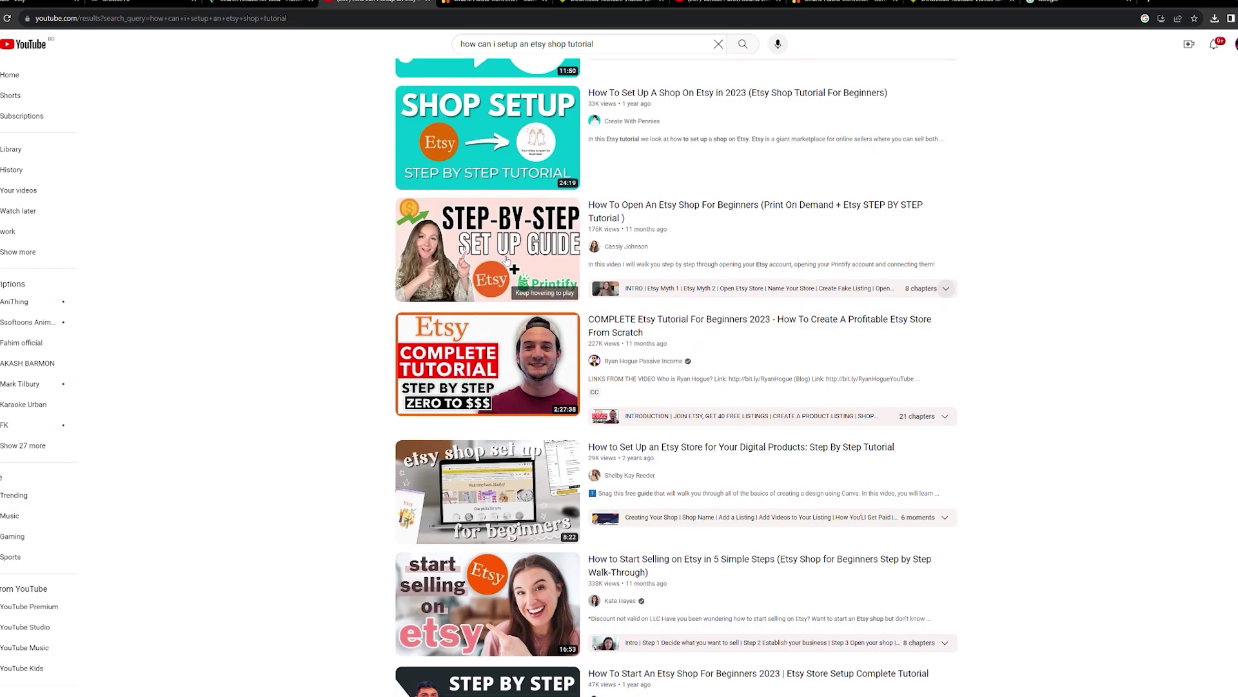
scroll(542, 367, "down", 15)
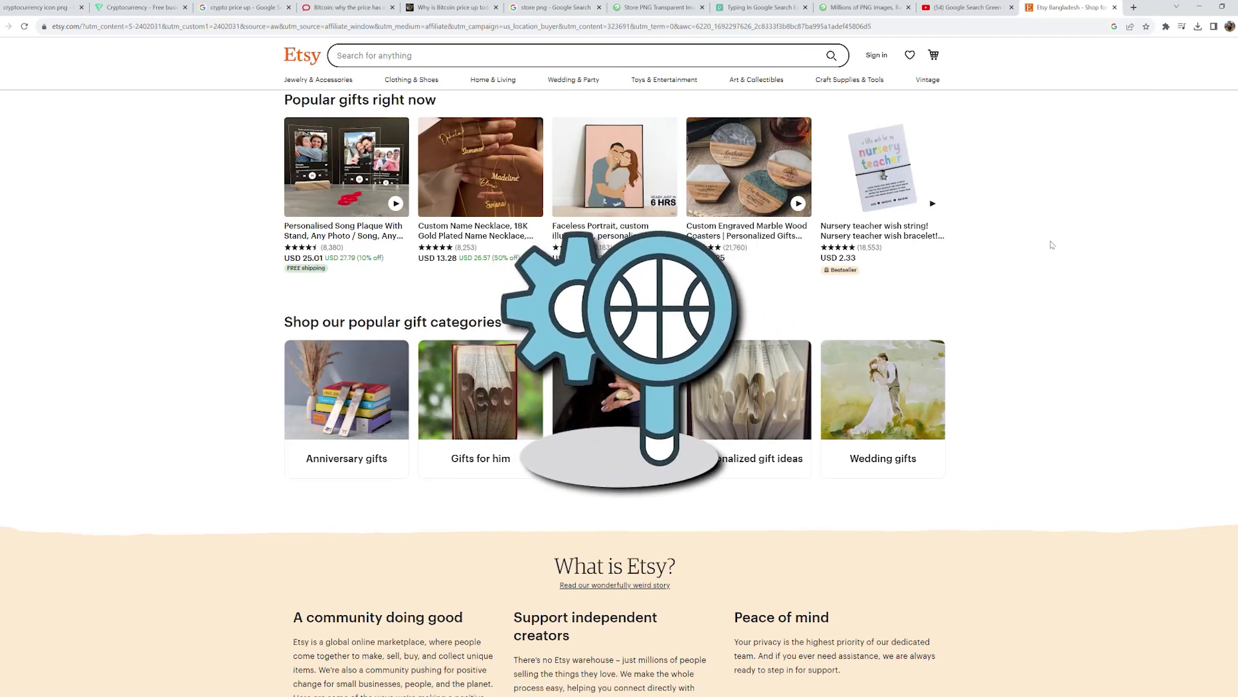
scroll(147, 565, "down", 3)
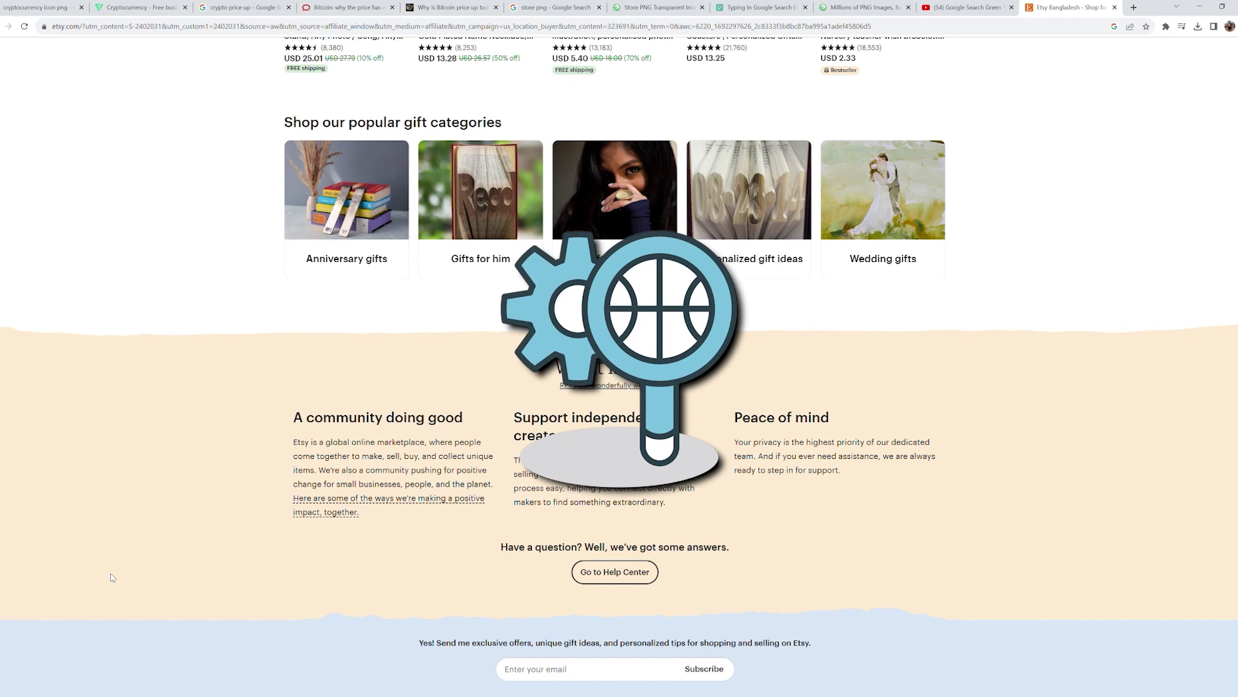
scroll(111, 577, "up", 3)
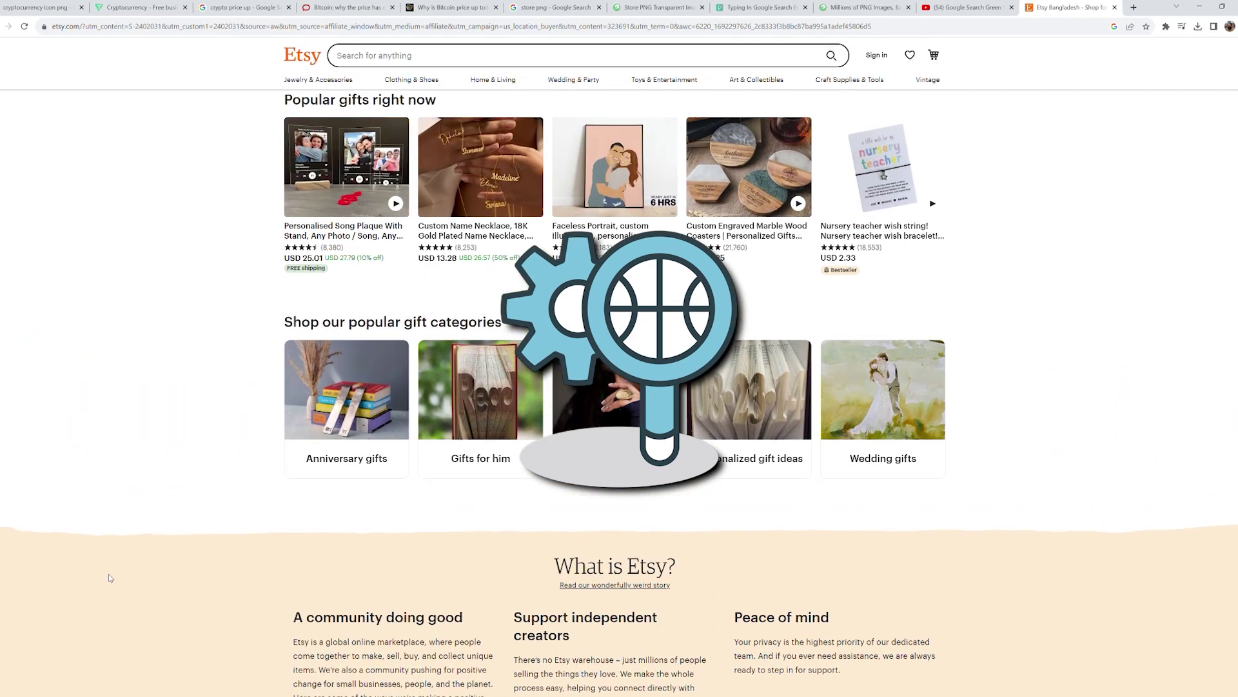